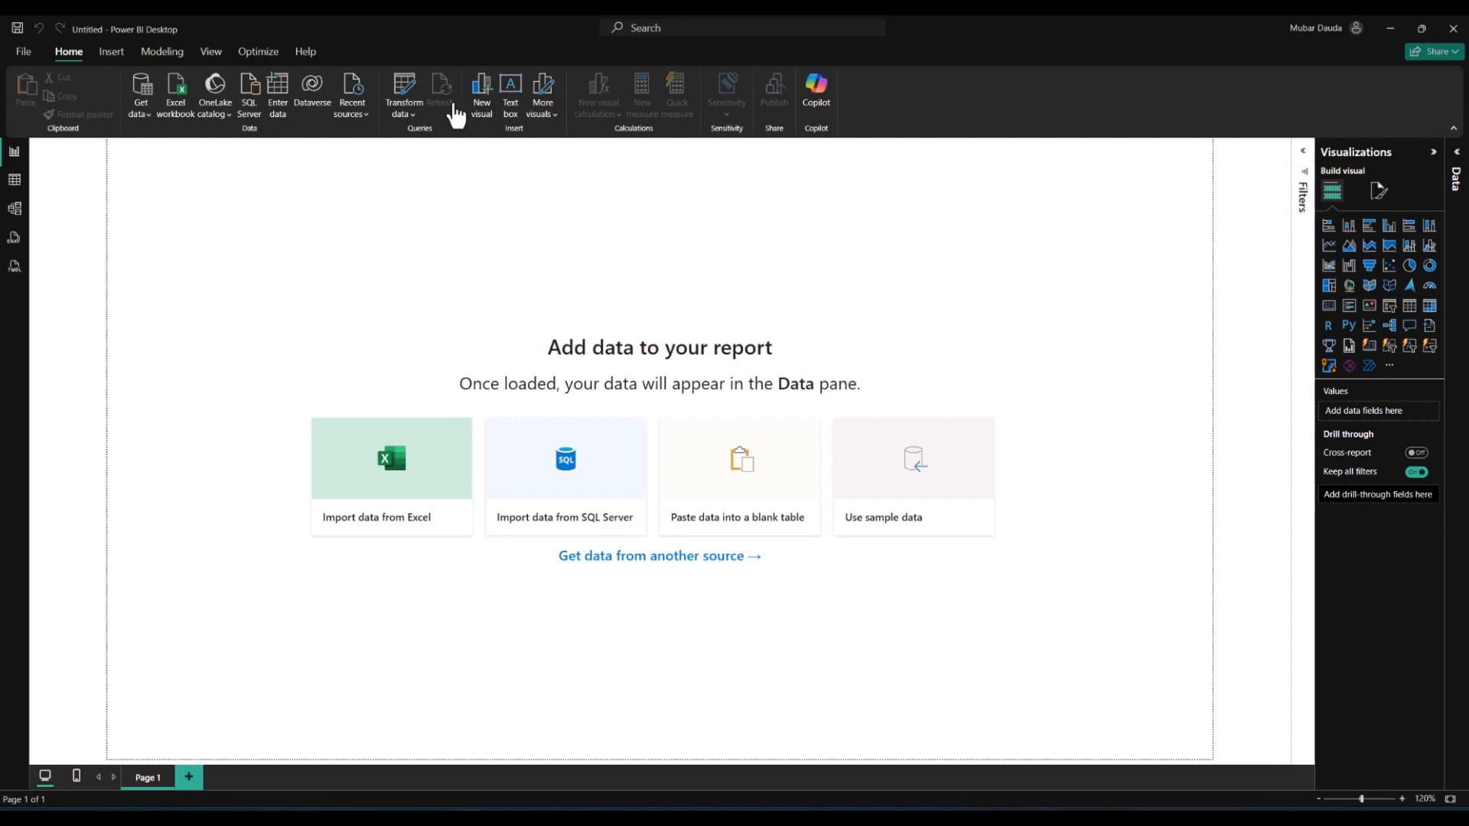
Step: Open the Transform data editor's Get Data dialog and browse through the list of available connectors
{"action": "left_click", "coordinate": [411, 72]}
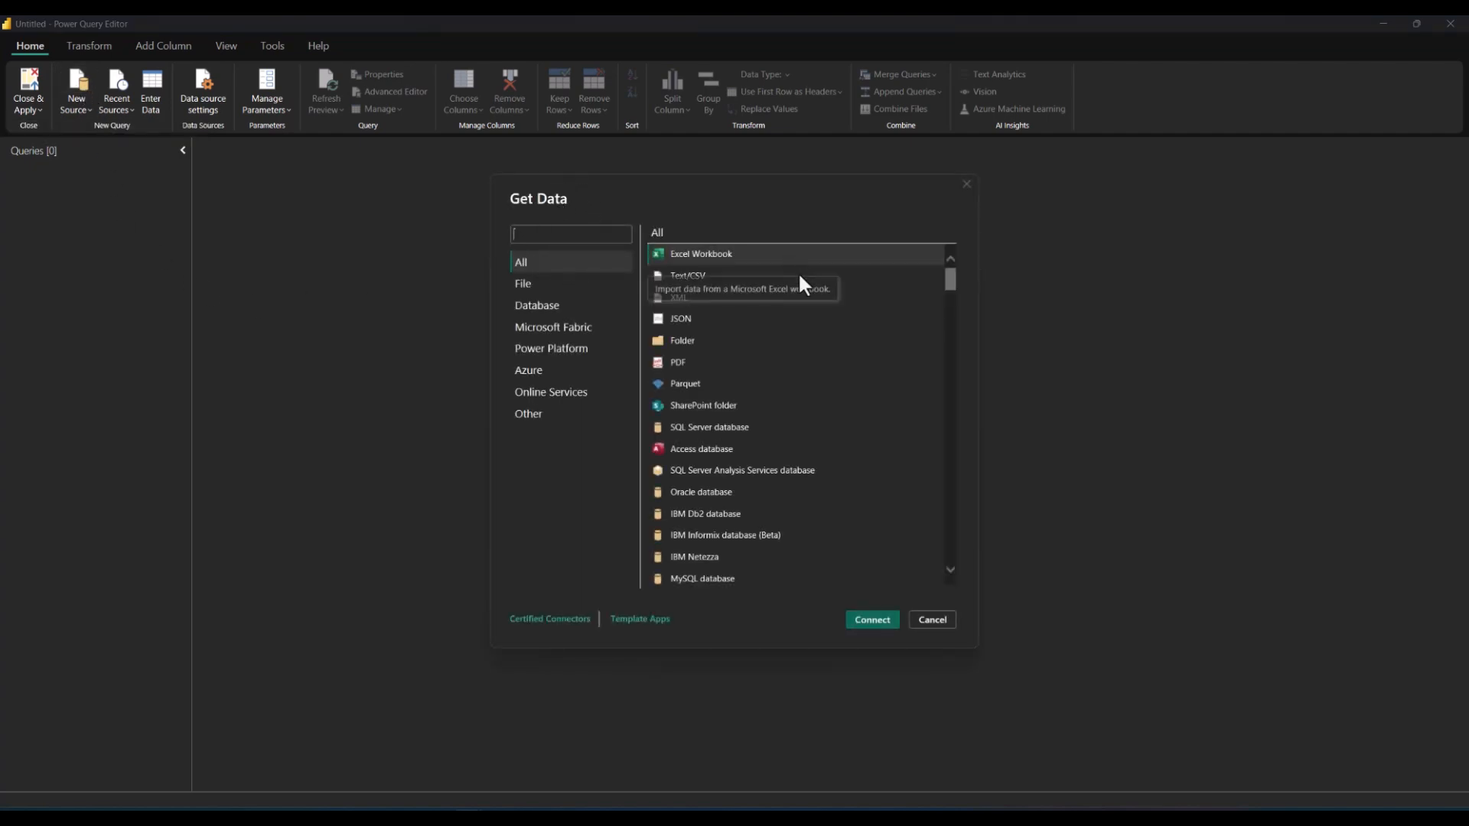
{"action": "scroll", "coordinate": [760, 456], "scroll_direction": "down", "scroll_amount": 6}
{"action": "scroll", "coordinate": [769, 426], "scroll_direction": "down", "scroll_amount": 15}
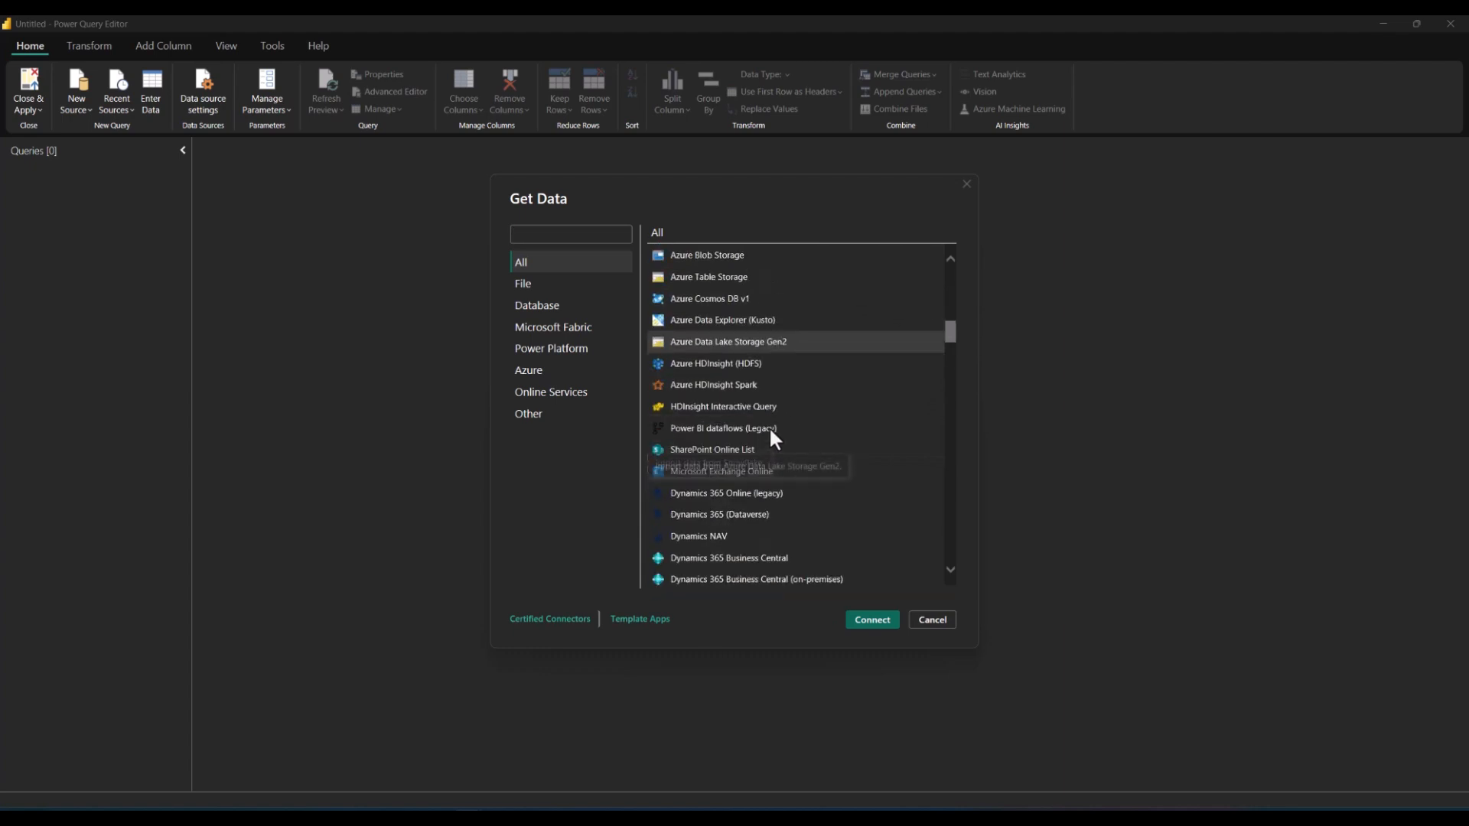
{"action": "scroll", "coordinate": [786, 434], "scroll_direction": "down", "scroll_amount": 15}
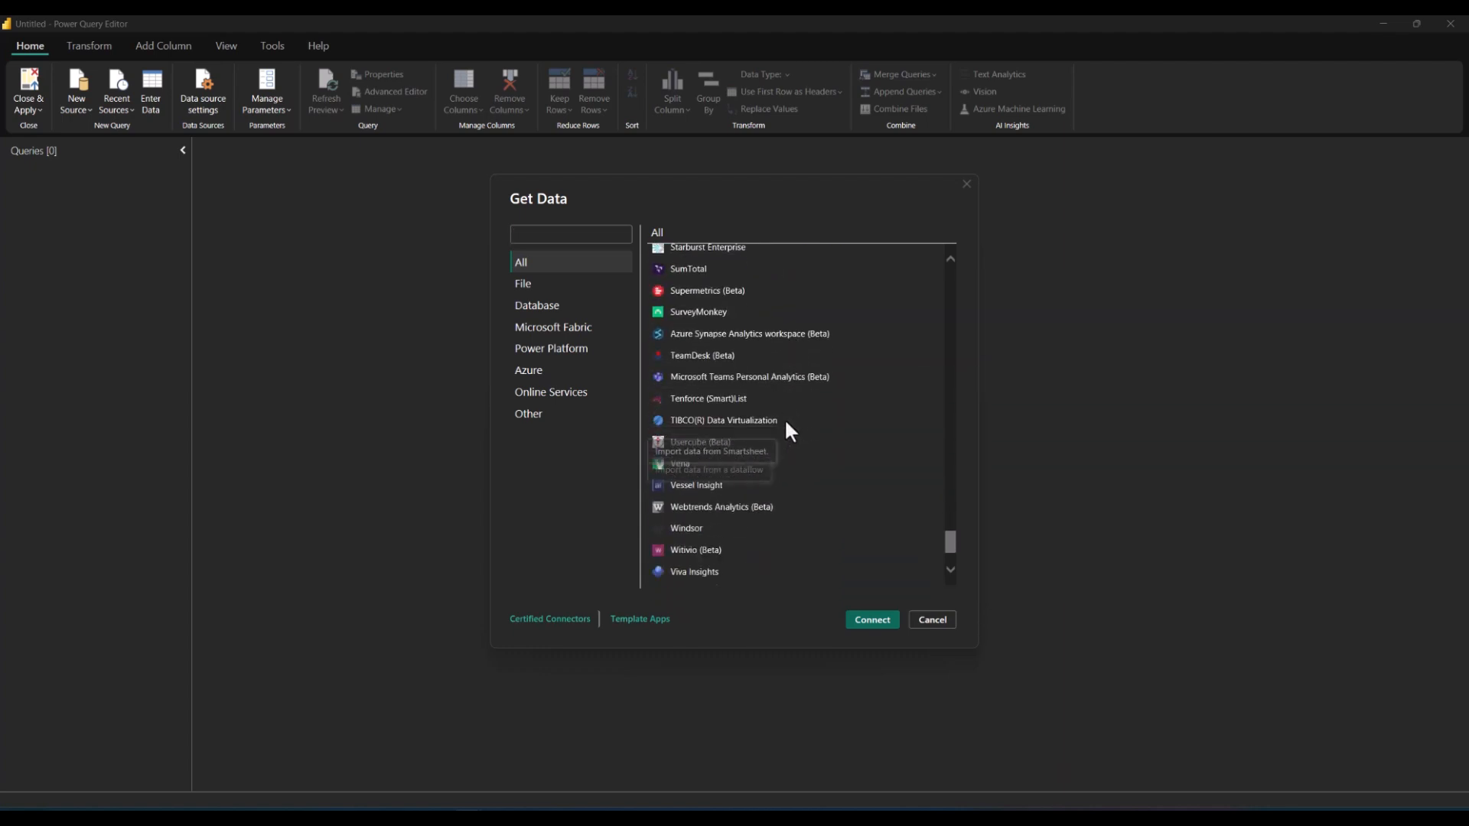
{"action": "scroll", "coordinate": [784, 418], "scroll_direction": "up", "scroll_amount": 5}
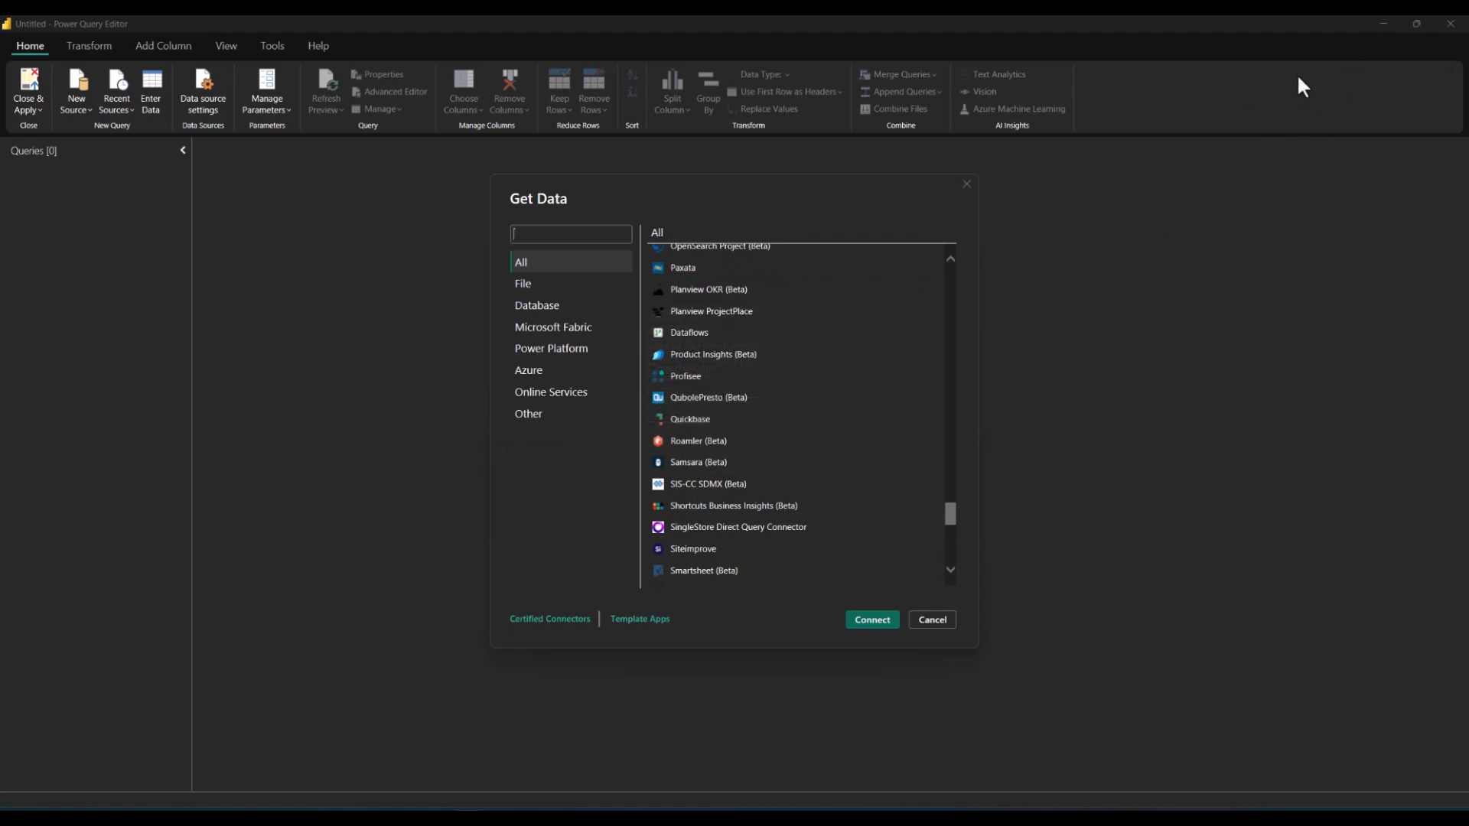
{"action": "scroll", "coordinate": [734, 306], "scroll_direction": "up", "scroll_amount": 10}
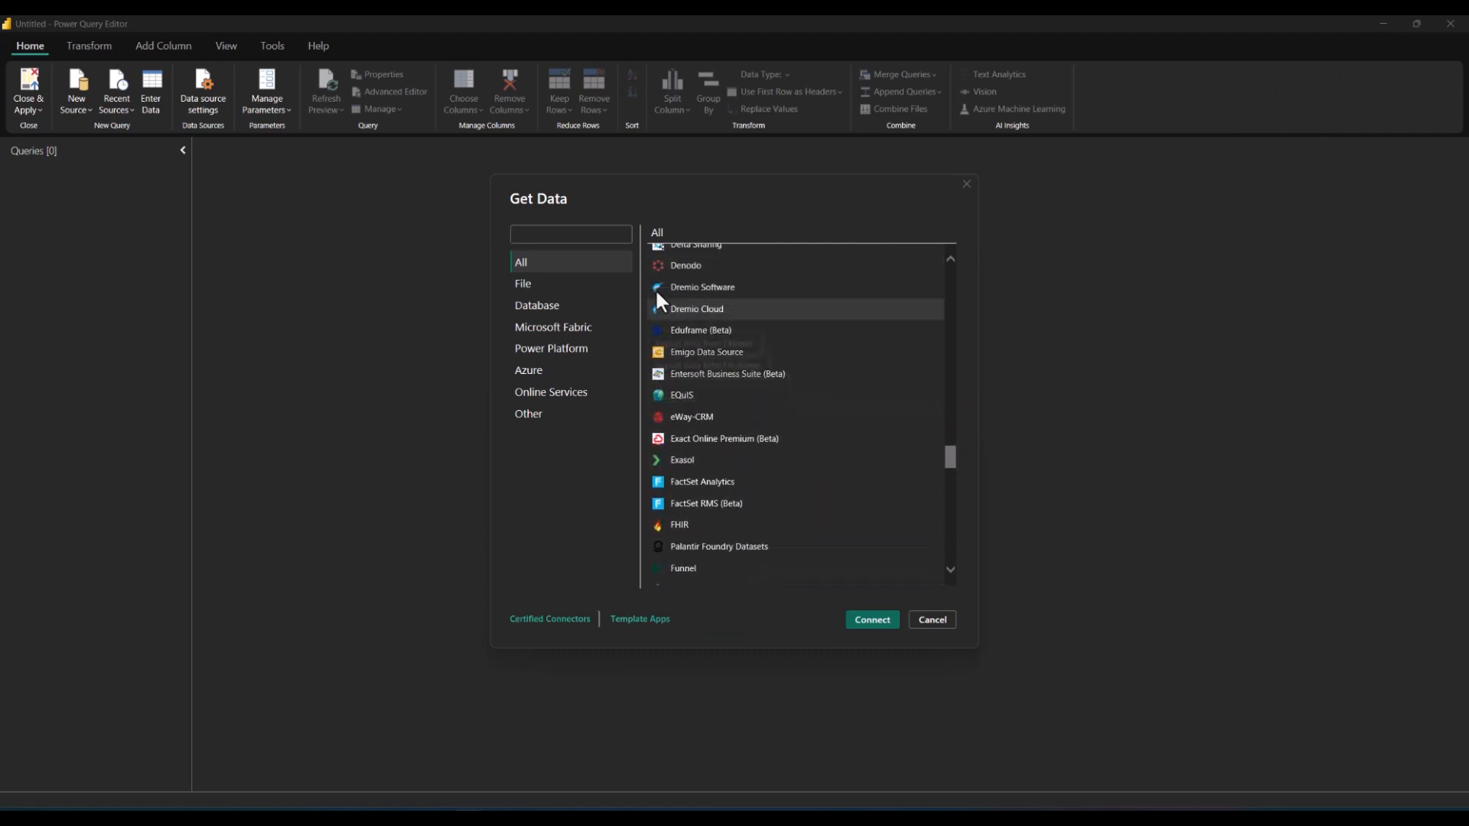
Step: Choose the Excel Workbook connector from the File category and connect
{"action": "left_click", "coordinate": [562, 286]}
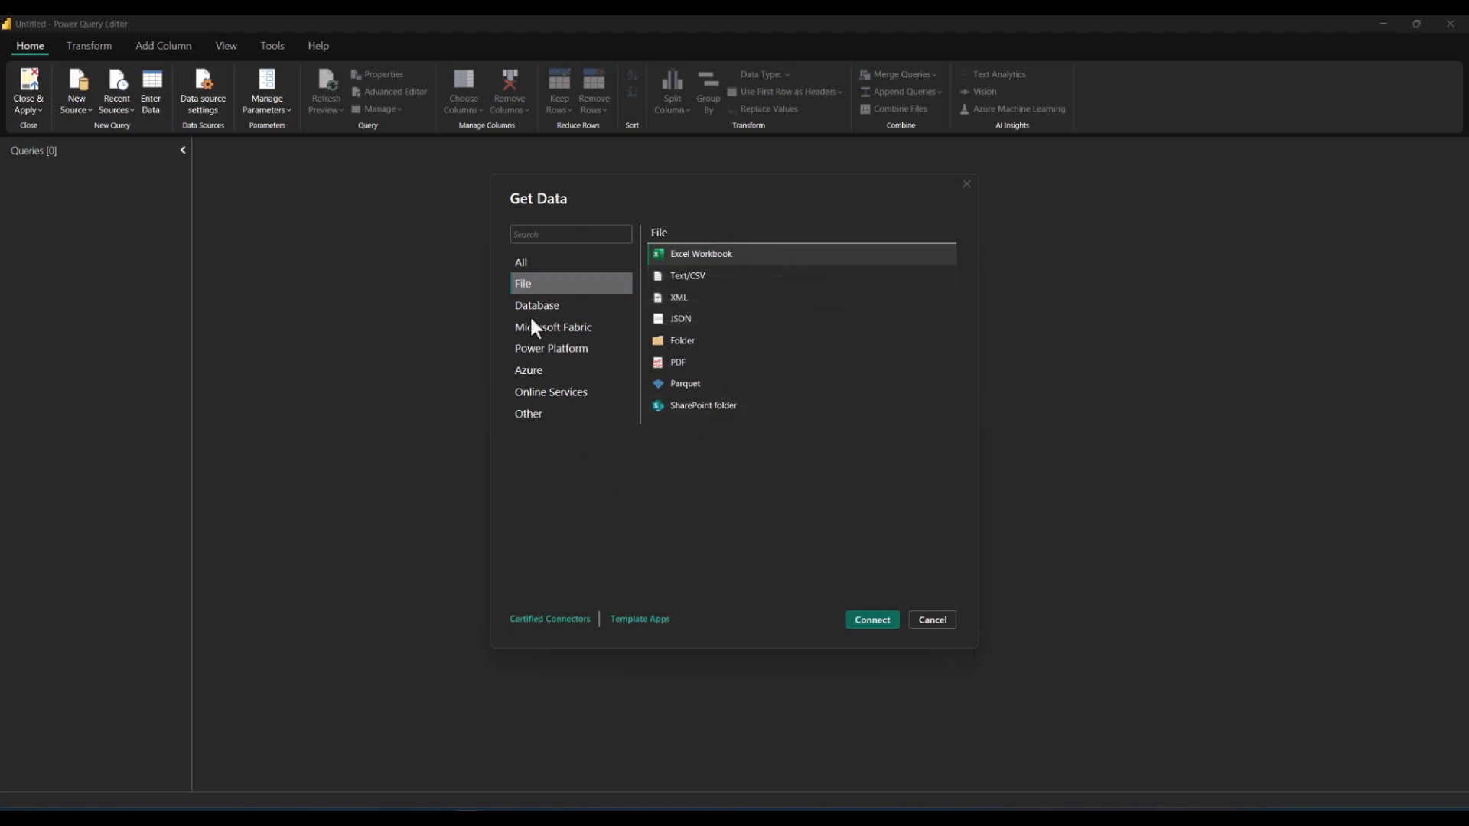
{"action": "left_click", "coordinate": [723, 260]}
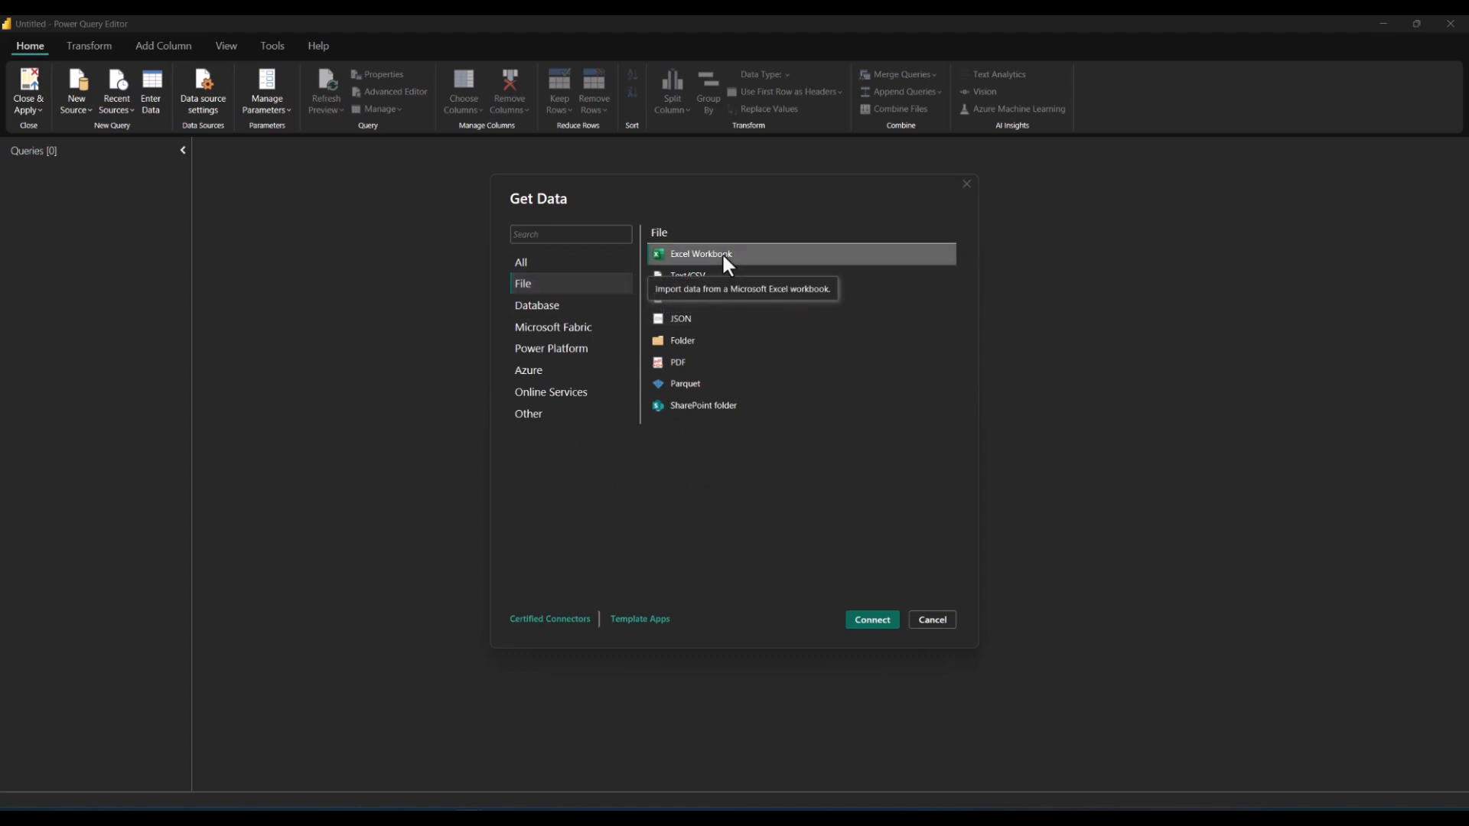
{"action": "left_click", "coordinate": [873, 621]}
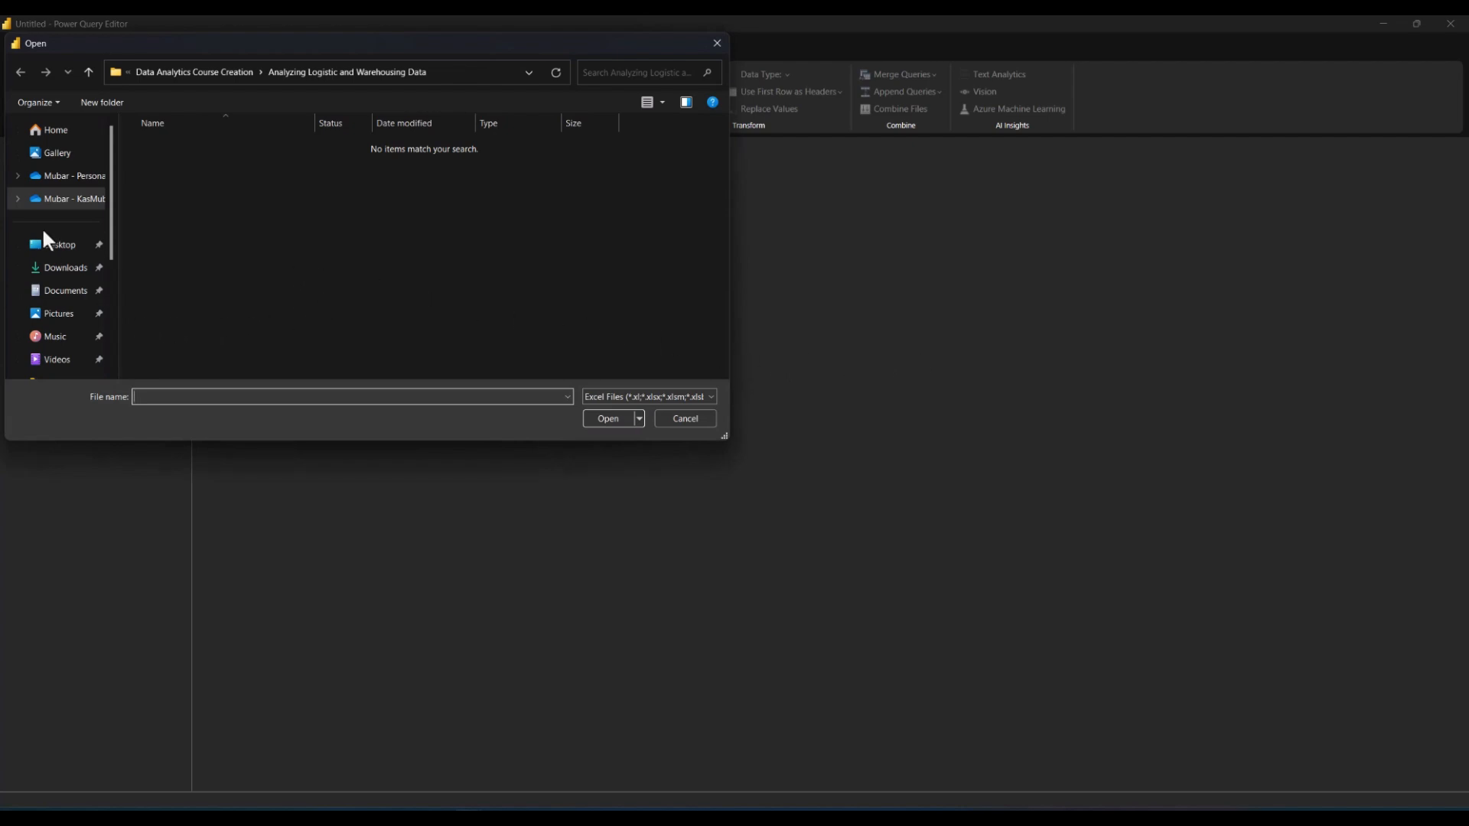
Step: Browse to the Flat Files folder under My Backup Files on OneDrive and open Customer Data.xlsx
{"action": "left_click", "coordinate": [36, 201]}
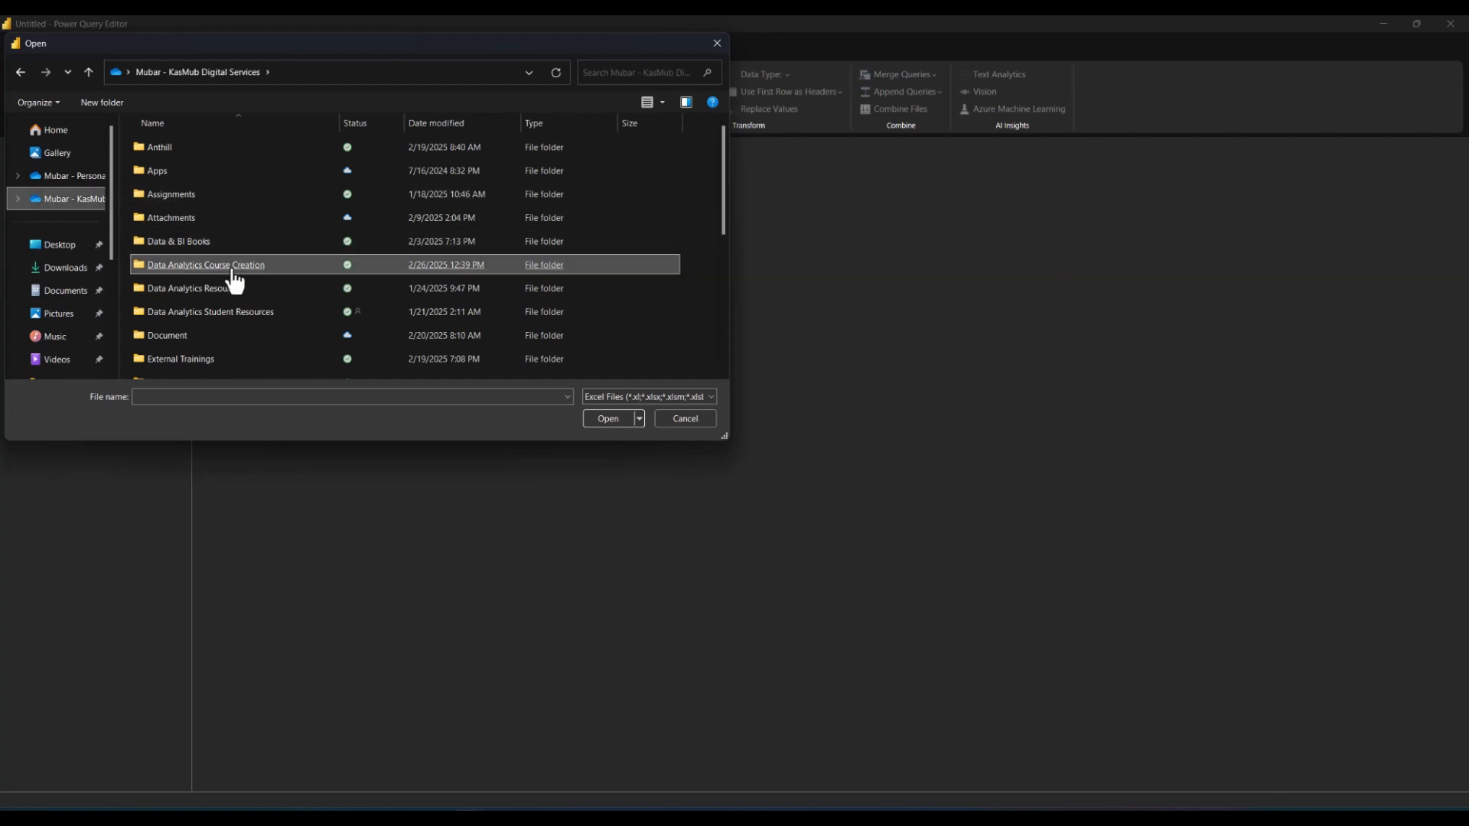
{"action": "scroll", "coordinate": [233, 283], "scroll_direction": "down", "scroll_amount": 3}
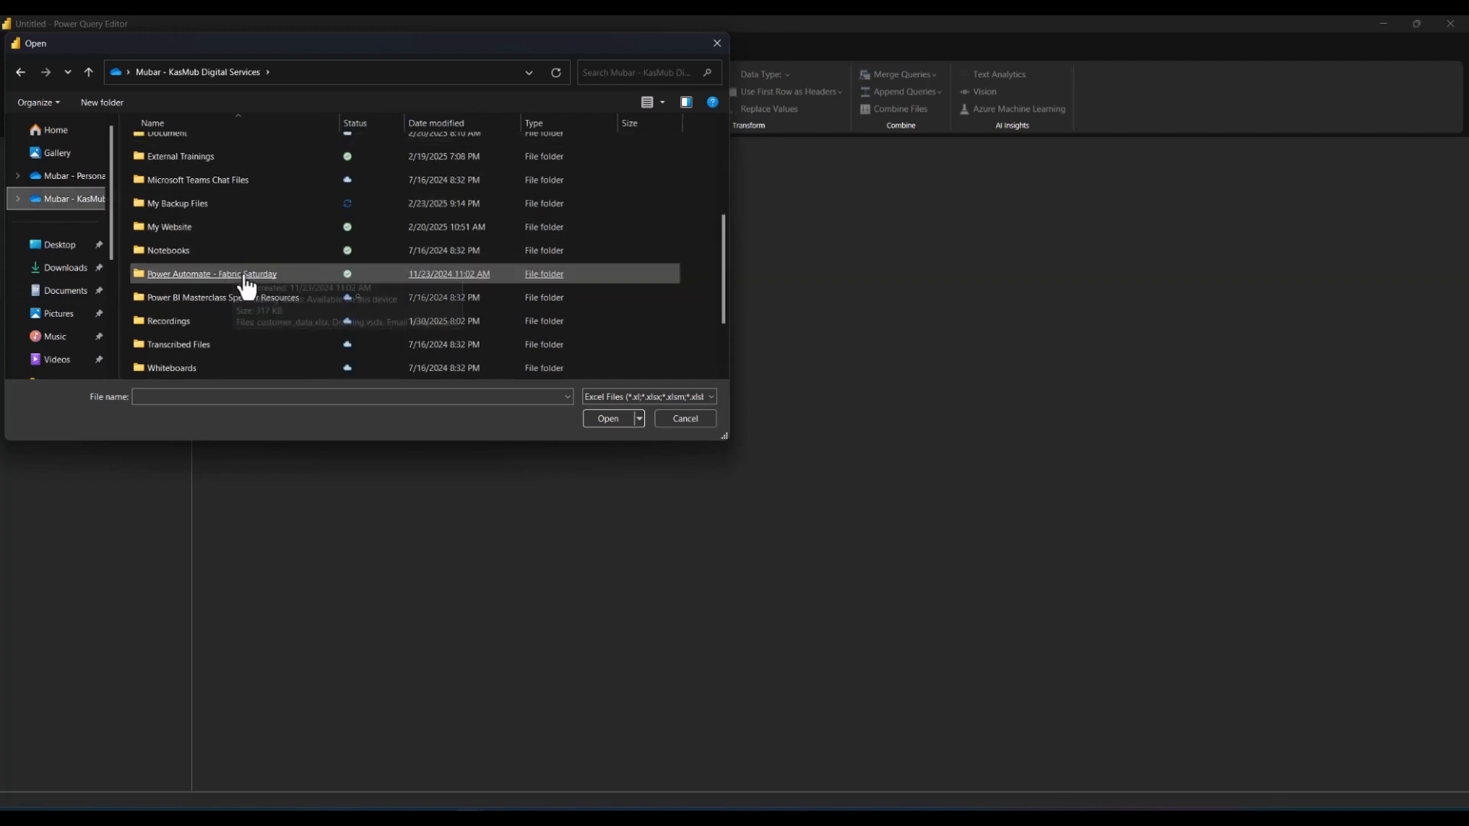
{"action": "double_click", "coordinate": [203, 214]}
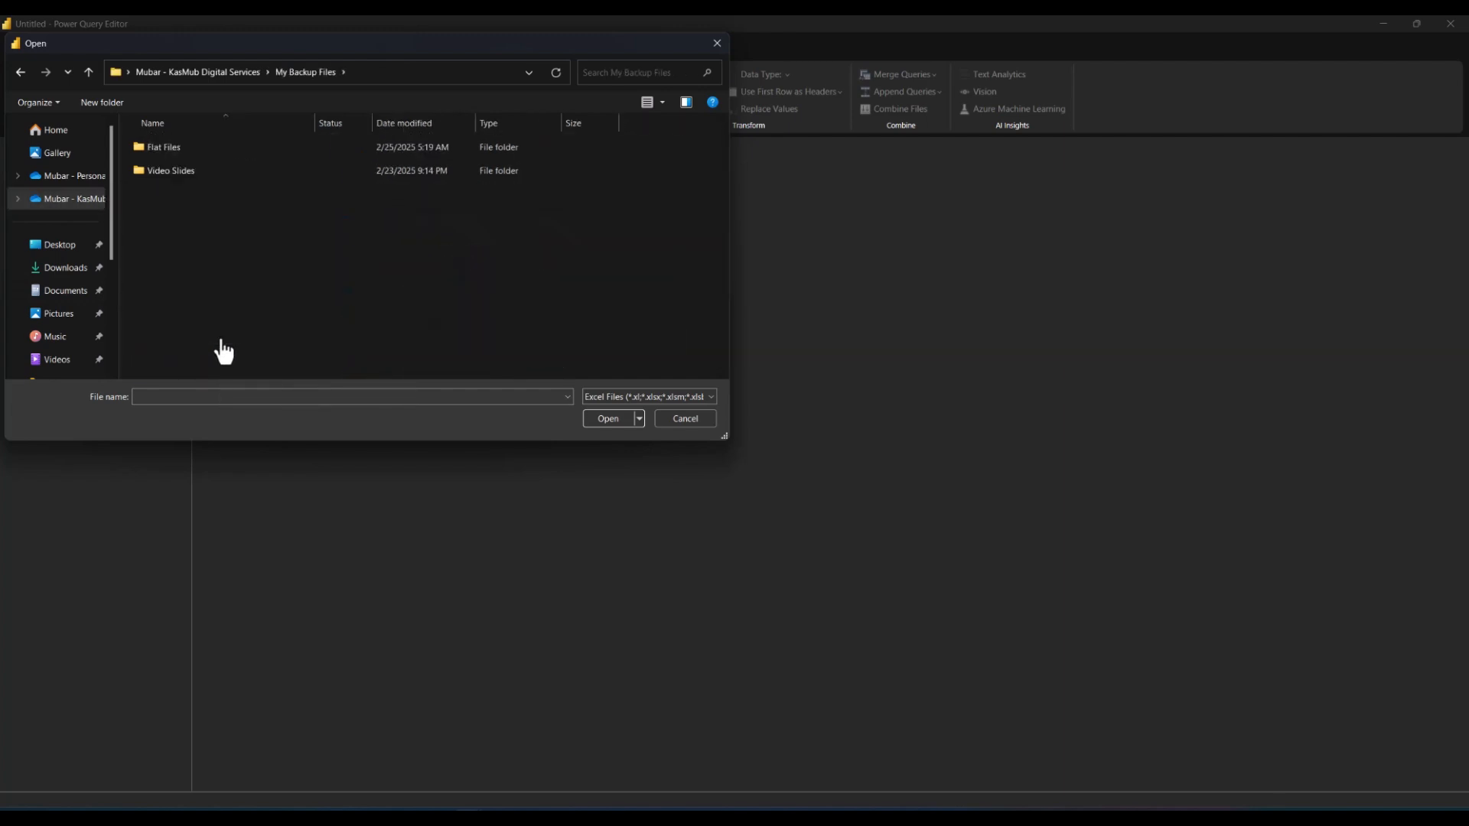
{"action": "double_click", "coordinate": [163, 147]}
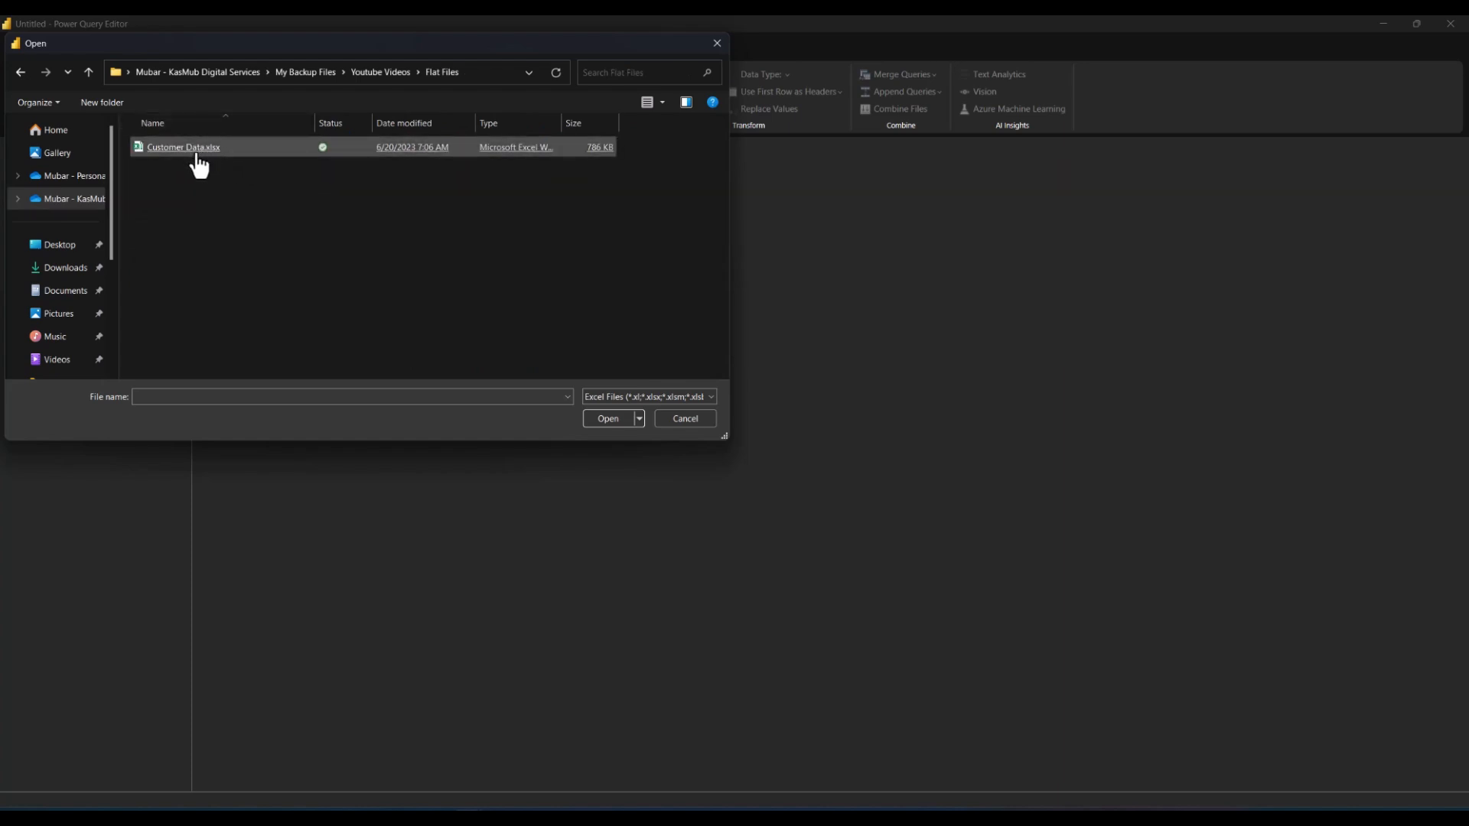
{"action": "left_click", "coordinate": [178, 163]}
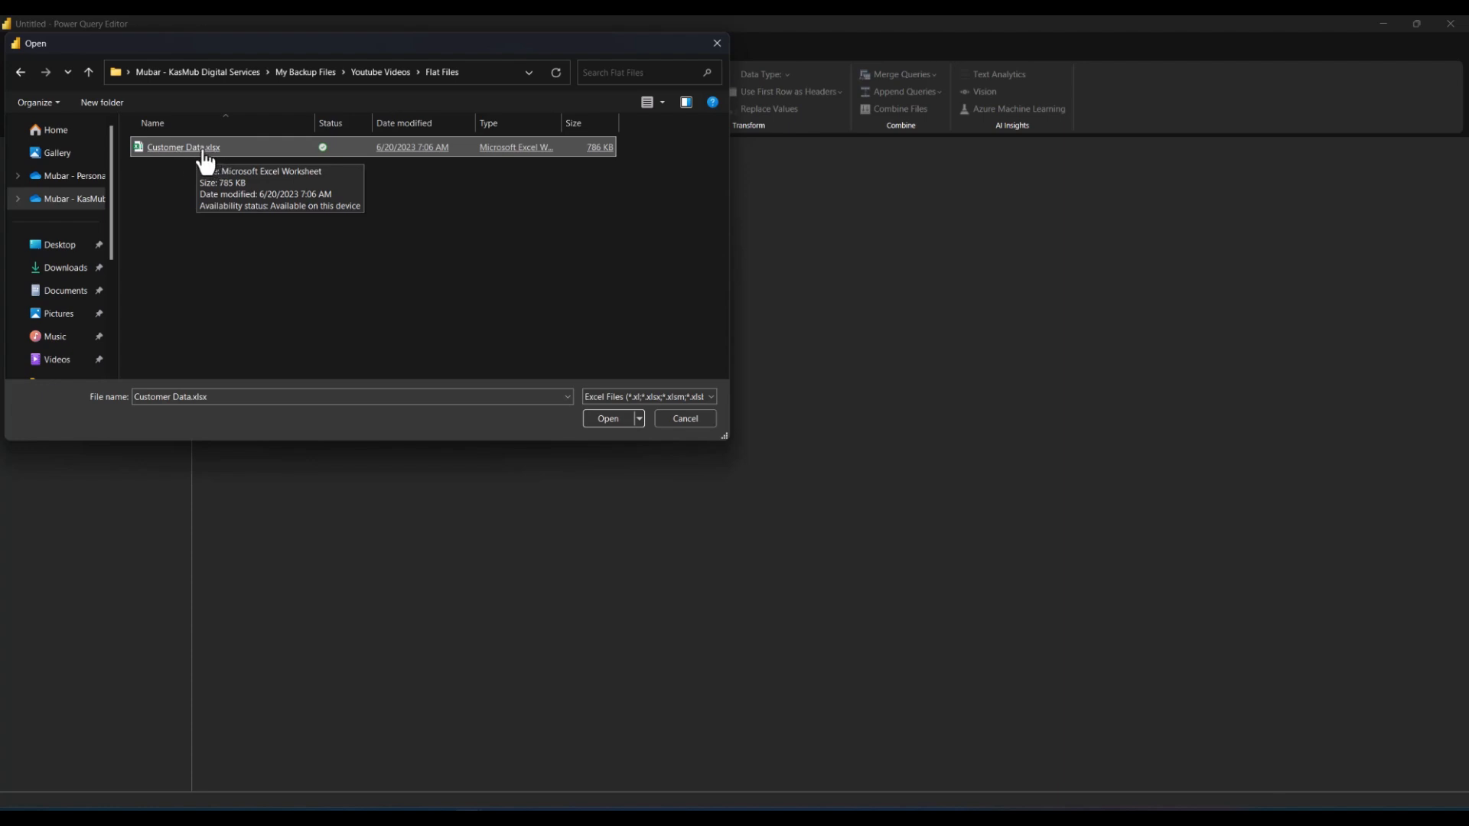
{"action": "double_click", "coordinate": [193, 150]}
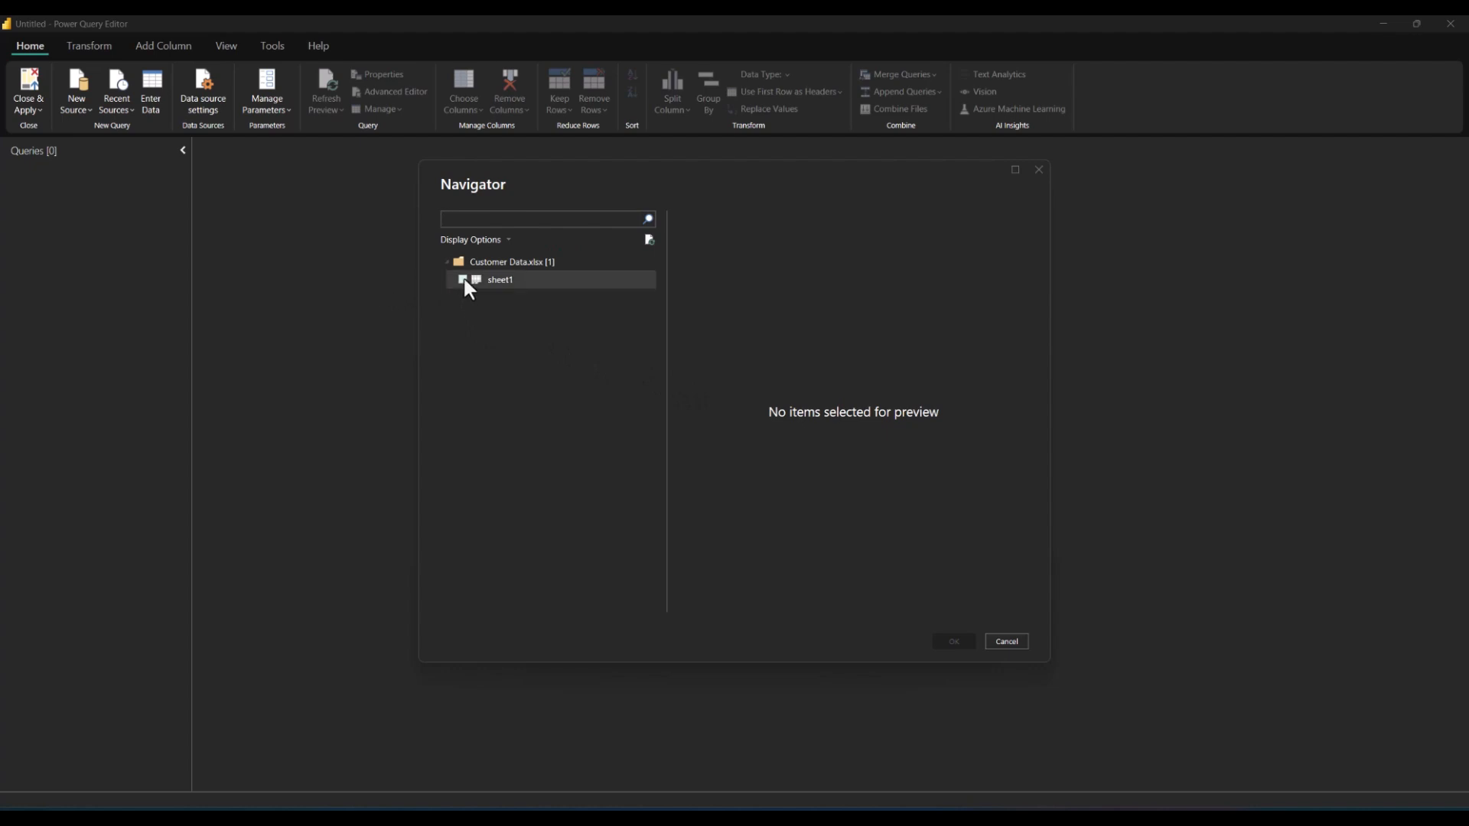
Step: Preview sheet1 of the workbook in the Navigator
{"action": "left_click", "coordinate": [537, 284]}
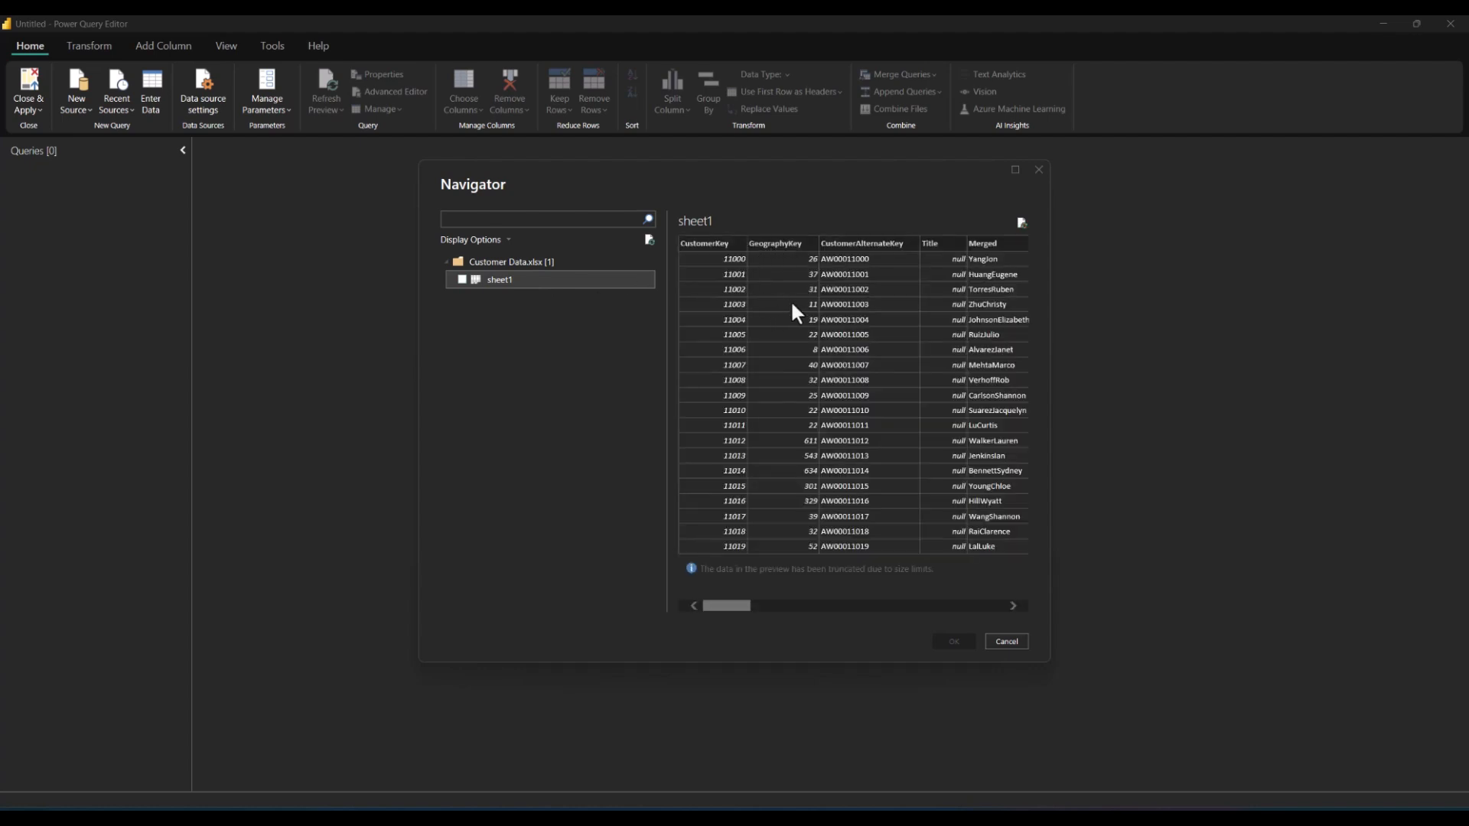
{"action": "mouse_move", "coordinate": [745, 609]}
{"action": "left_mouse_down"}
{"action": "mouse_move", "coordinate": [1000, 629]}
{"action": "mouse_move", "coordinate": [725, 629]}
{"action": "left_mouse_up"}
Step: Open Customer Data.xlsx in Excel from the Flat Files folder in File Explorer
{"action": "mouse_move", "coordinate": [329, 812]}
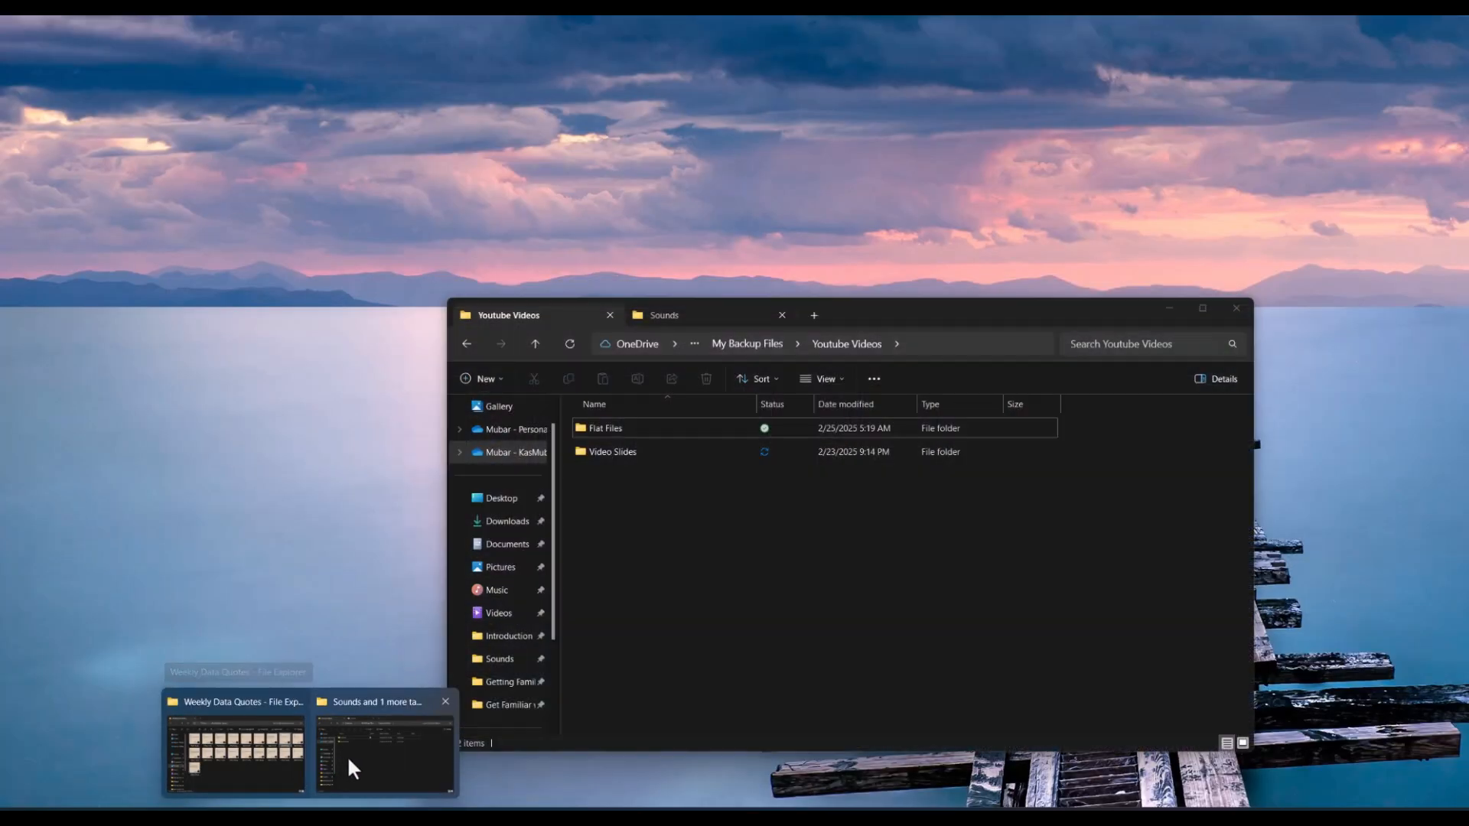
{"action": "left_click", "coordinate": [349, 759]}
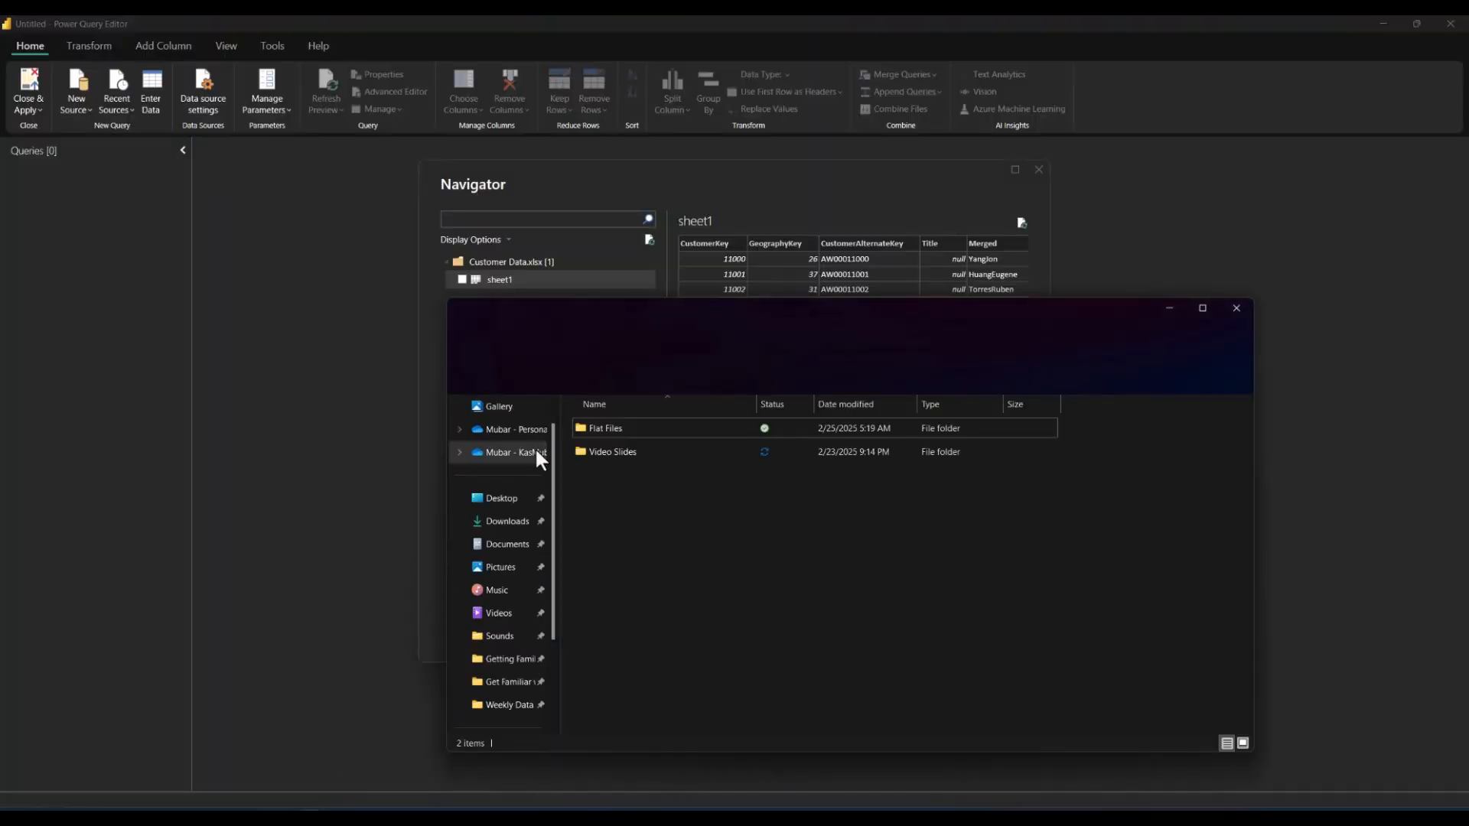
{"action": "left_click", "coordinate": [610, 437]}
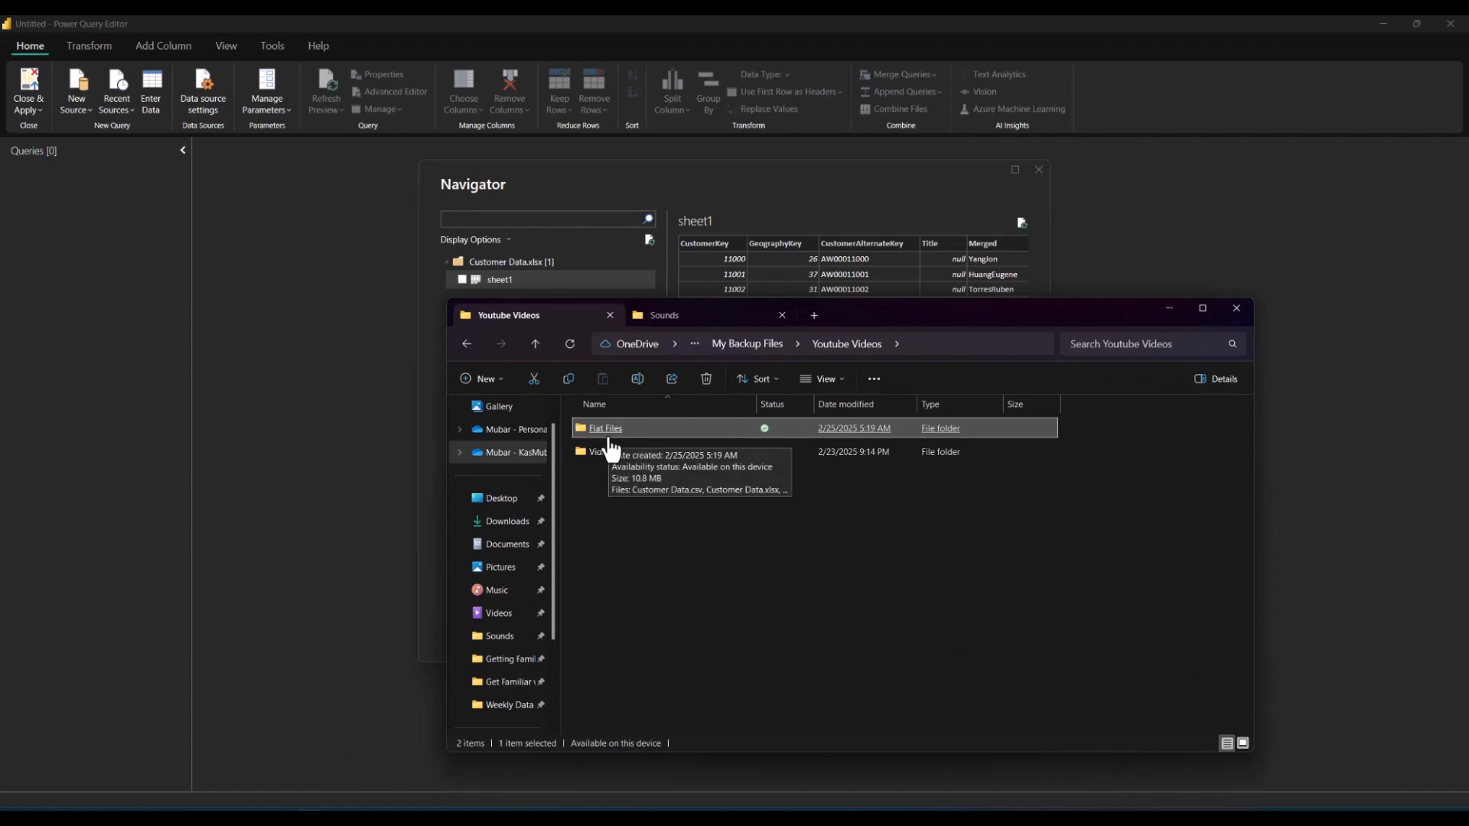
{"action": "double_click", "coordinate": [603, 429]}
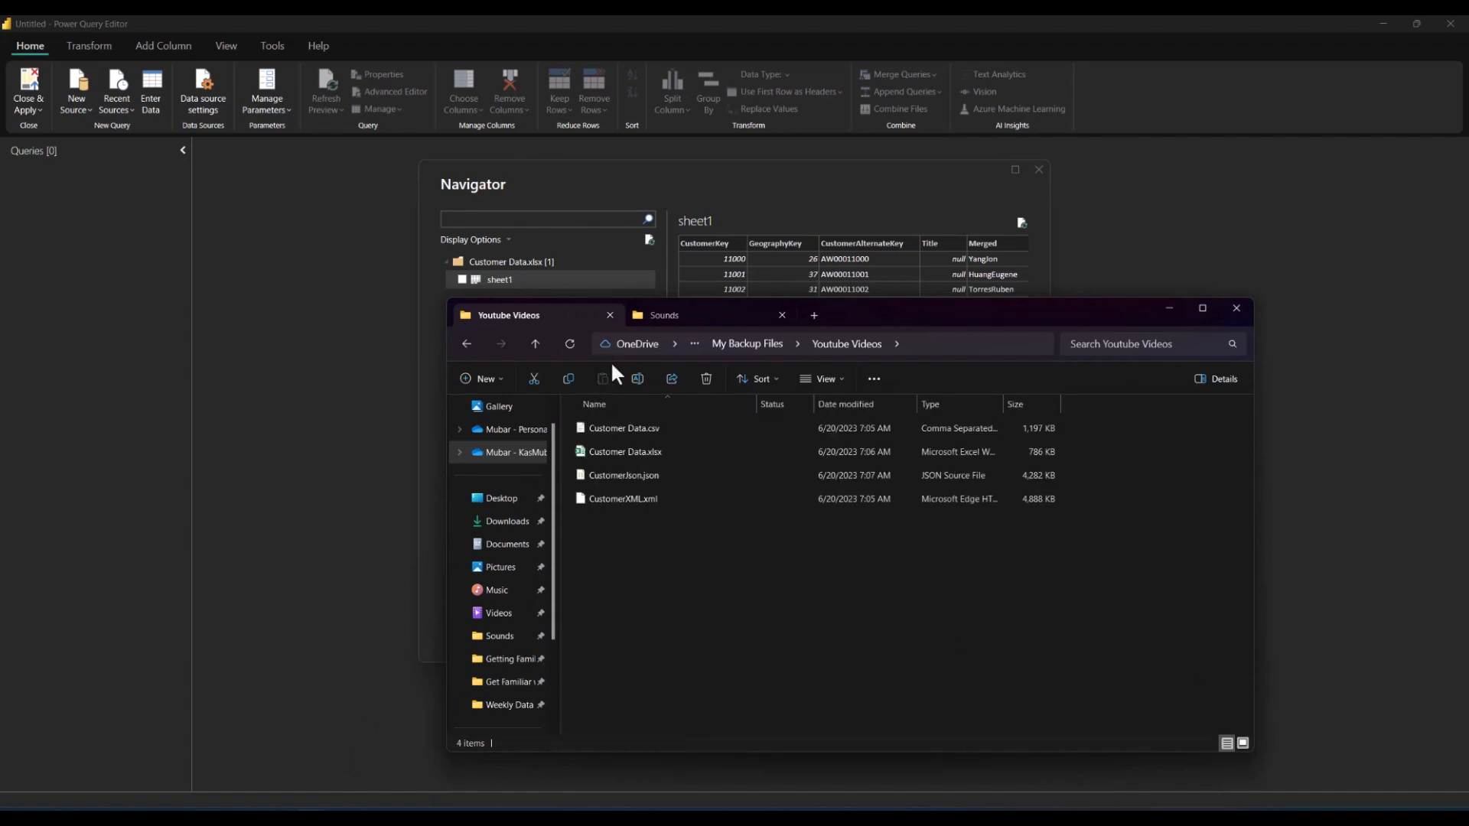
{"action": "double_click", "coordinate": [647, 453]}
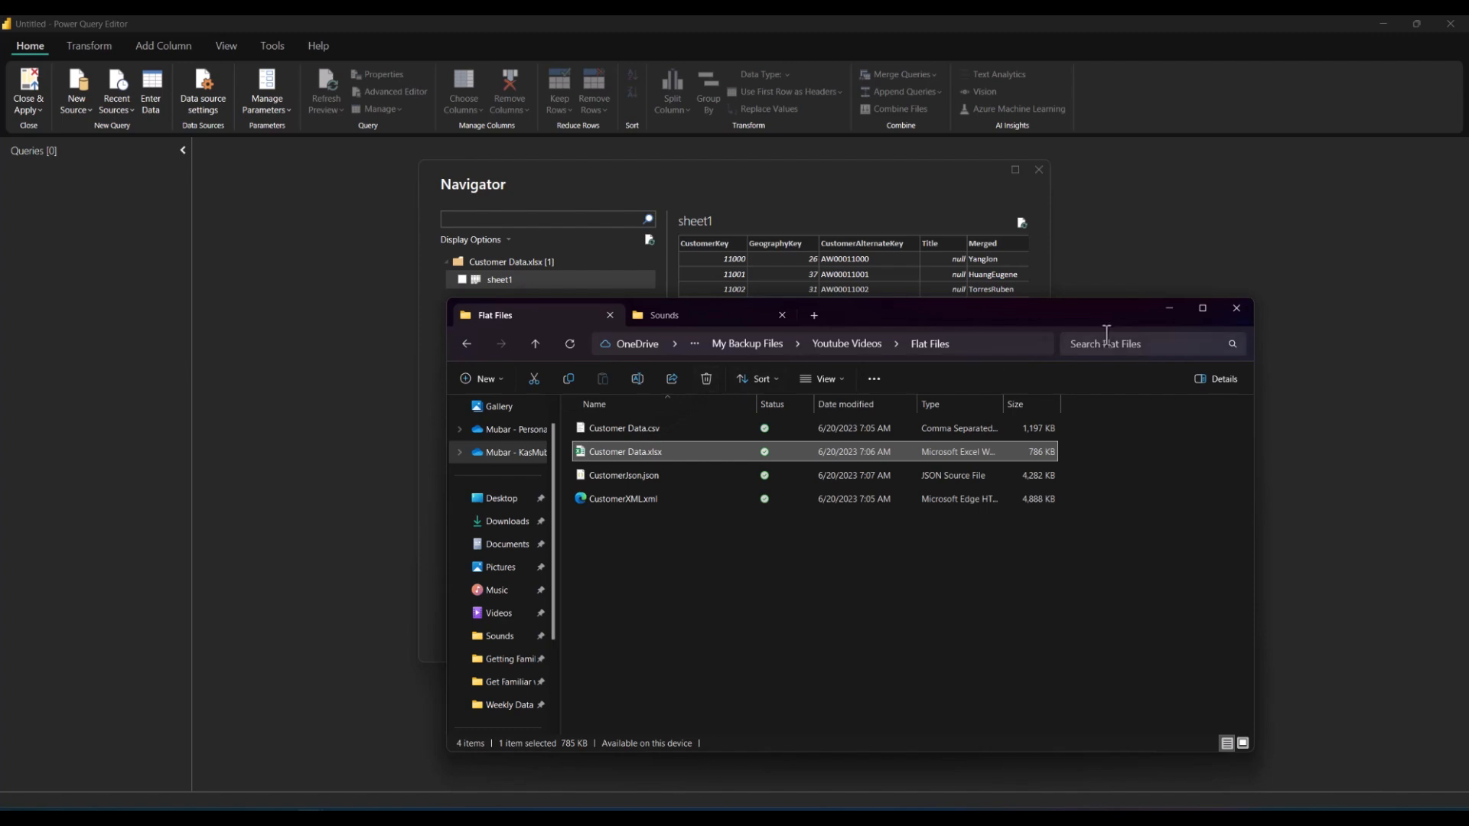
{"action": "left_click", "coordinate": [1170, 308]}
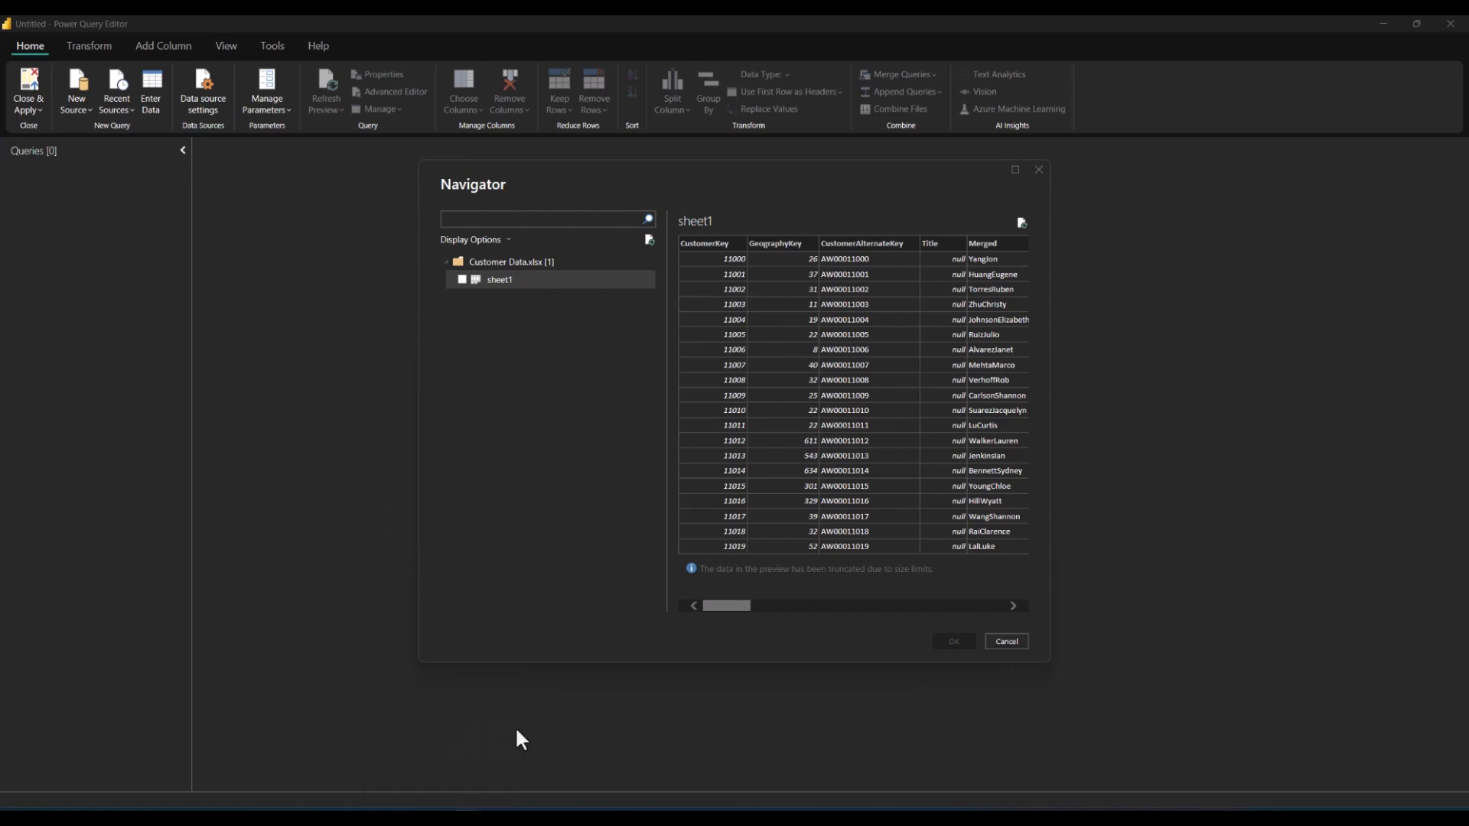
{"action": "mouse_move", "coordinate": [476, 777]}
{"action": "mouse_move", "coordinate": [436, 817]}
{"action": "left_click", "coordinate": [436, 754]}
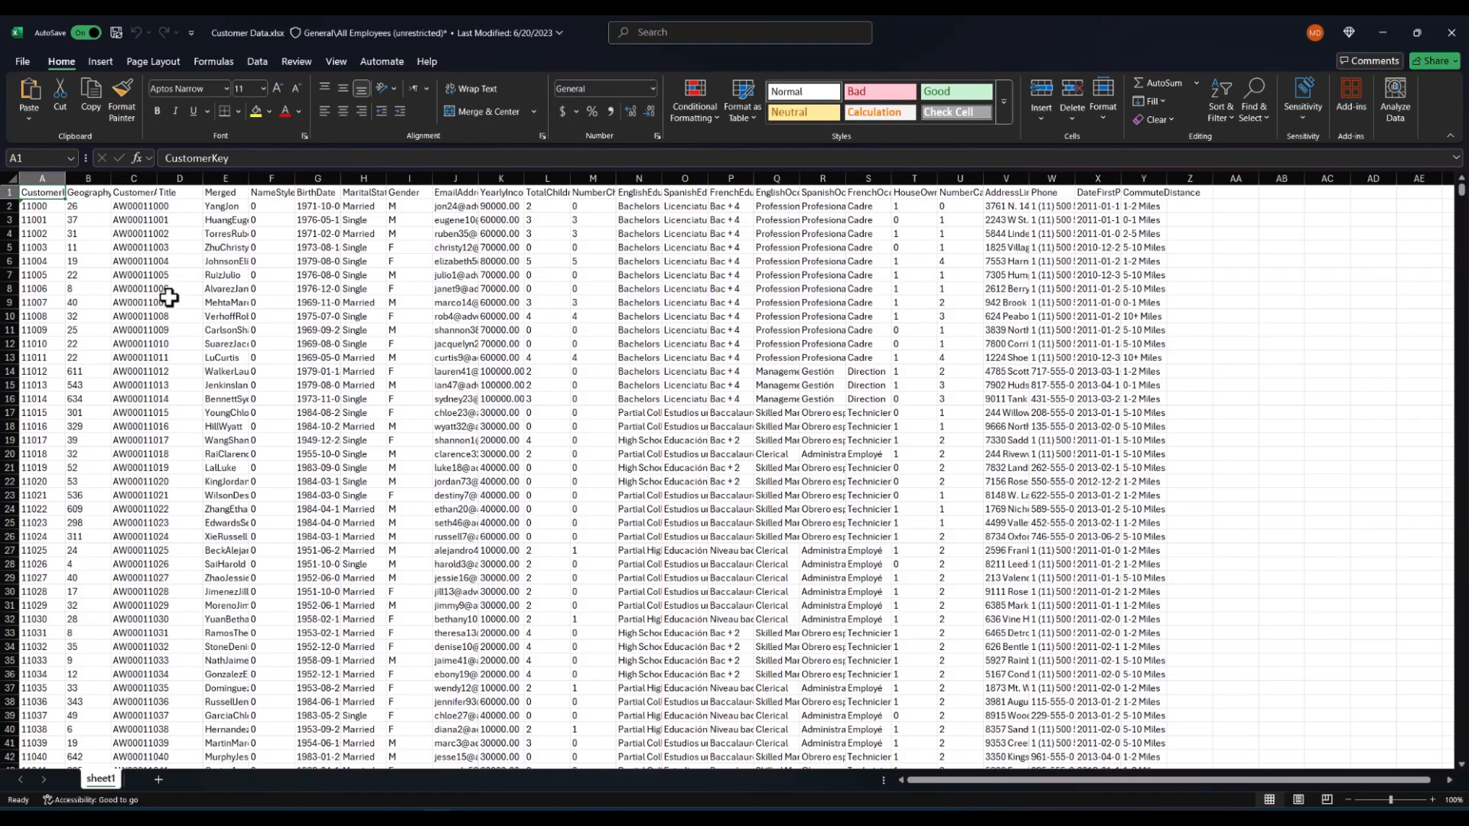
Step: Select the whole worksheet and autofit all column widths
{"action": "left_click", "coordinate": [10, 176]}
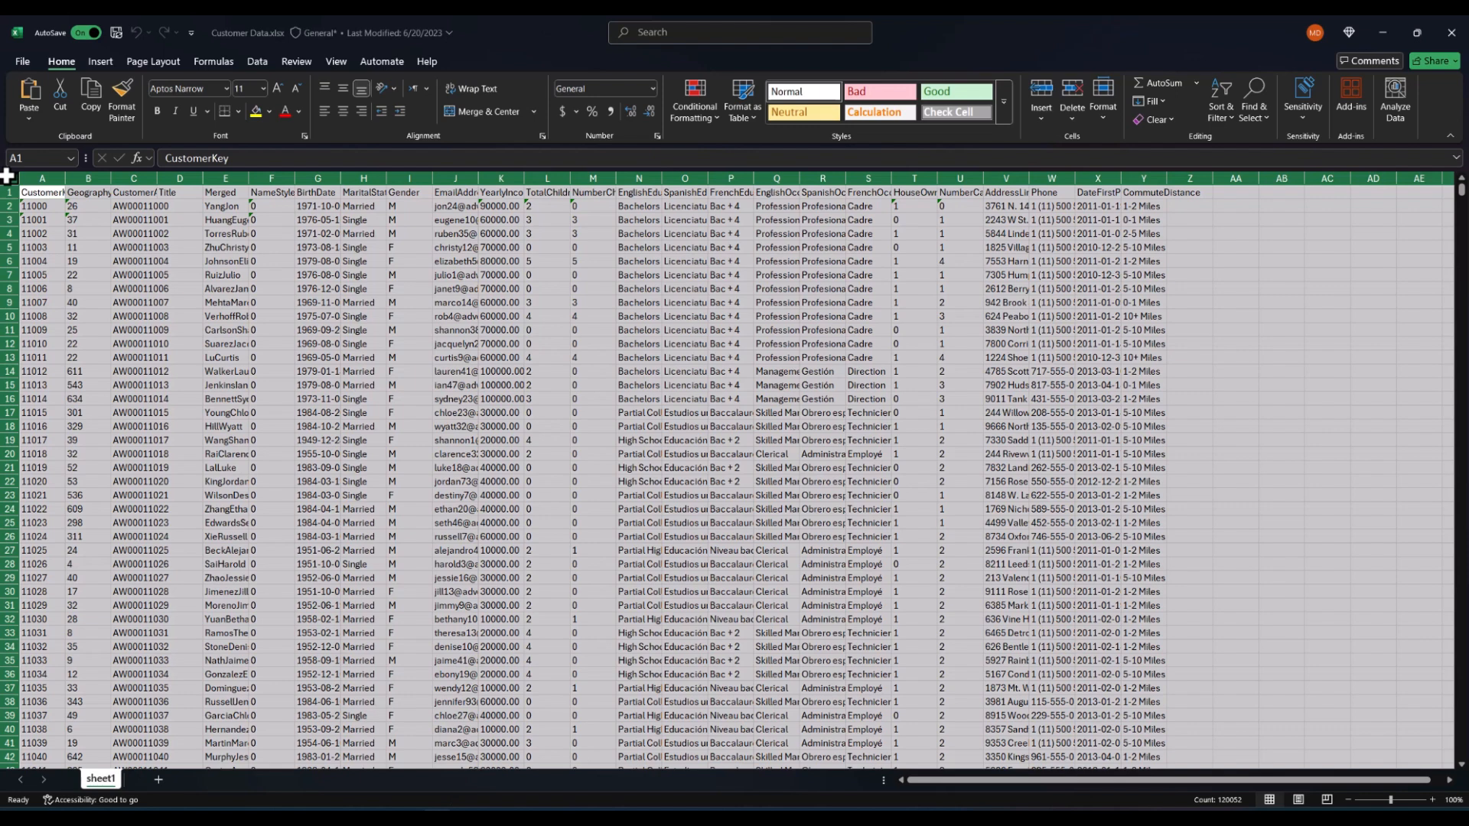
{"action": "double_click", "coordinate": [63, 176]}
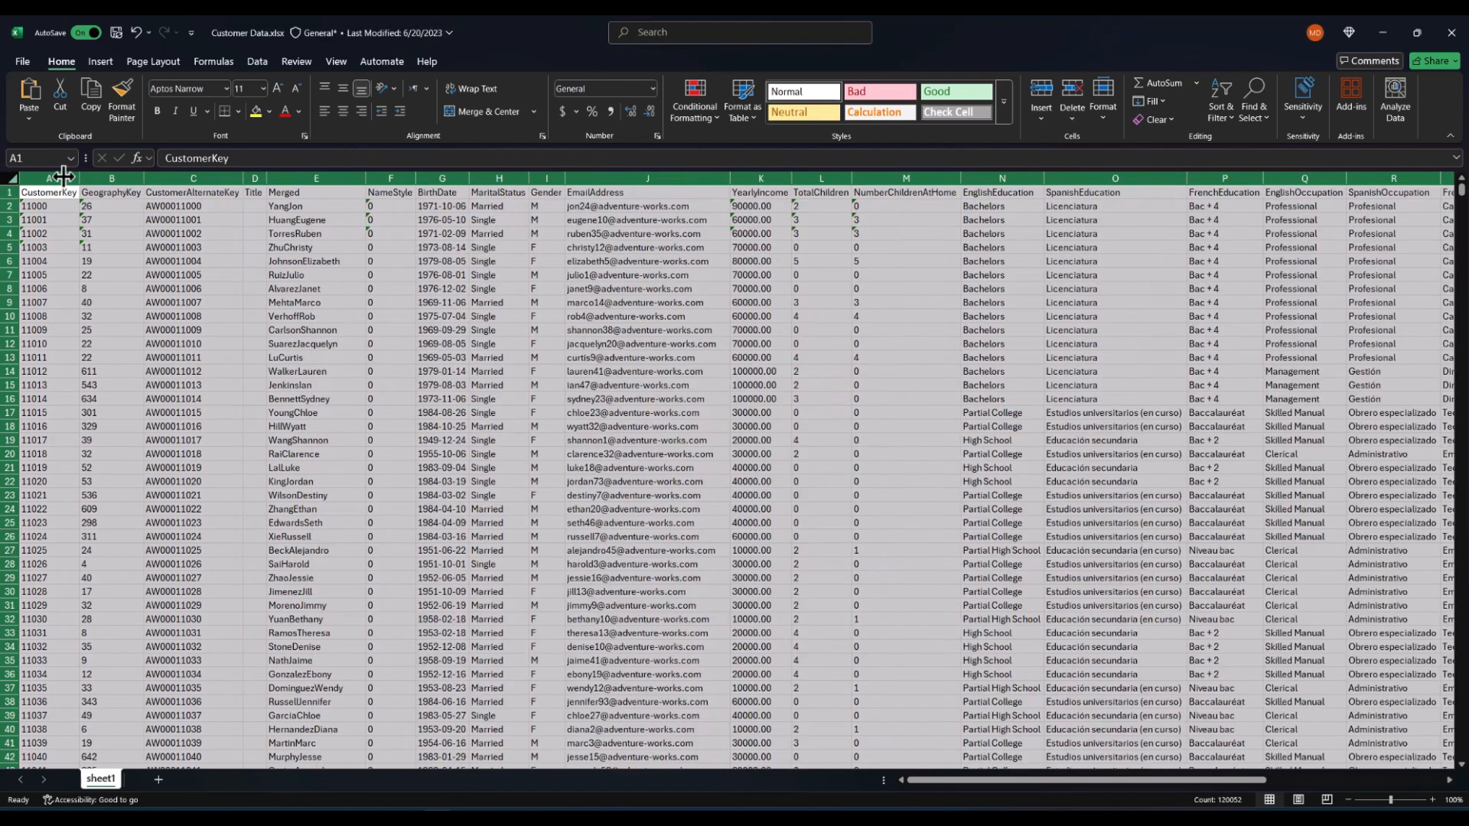
{"action": "left_click", "coordinate": [152, 205]}
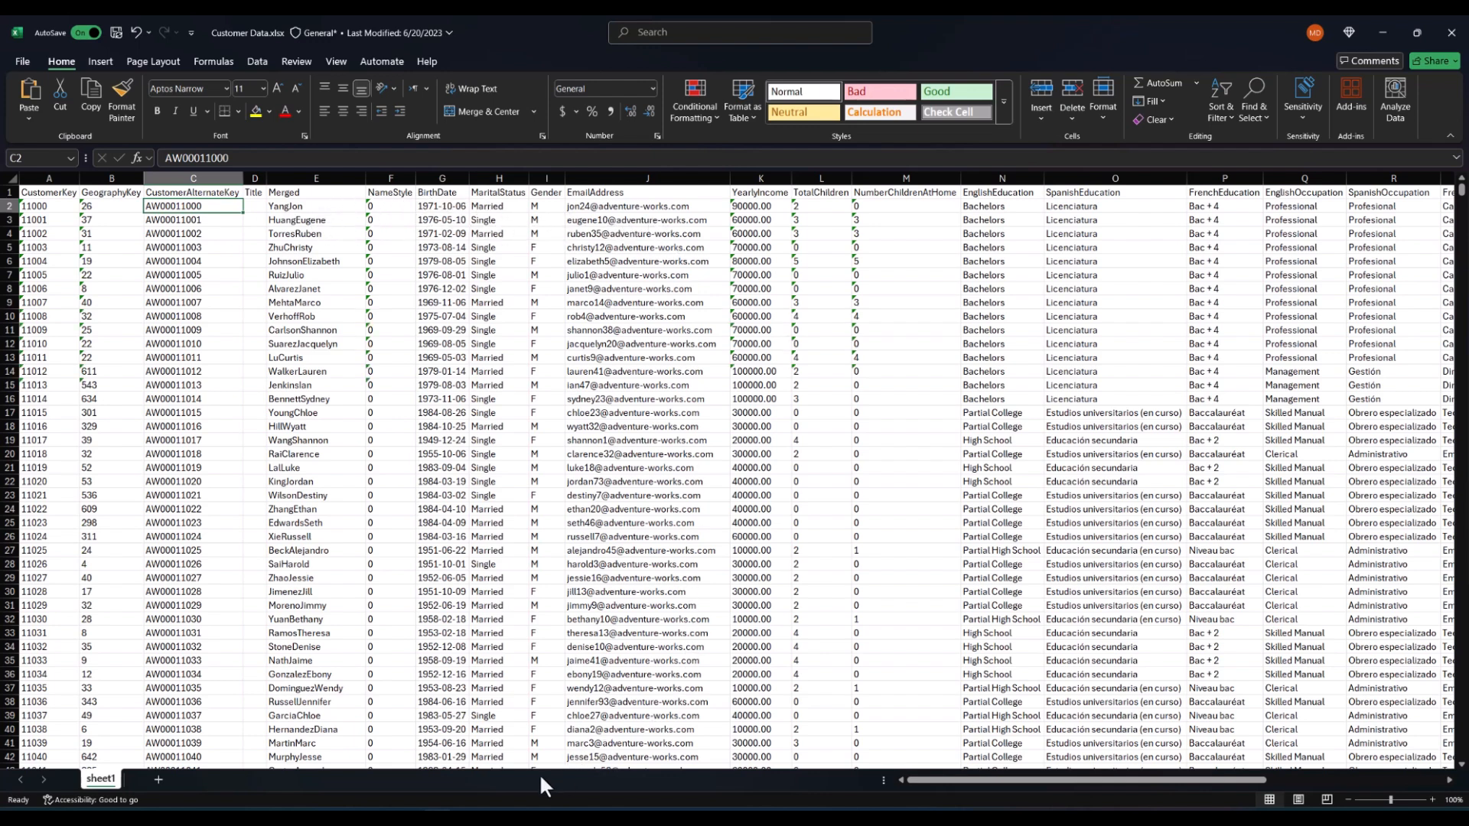
Step: Return to the Navigator, tick sheet1 and load it into the Power Query Editor
{"action": "left_click", "coordinate": [475, 816]}
{"action": "left_click", "coordinate": [474, 816]}
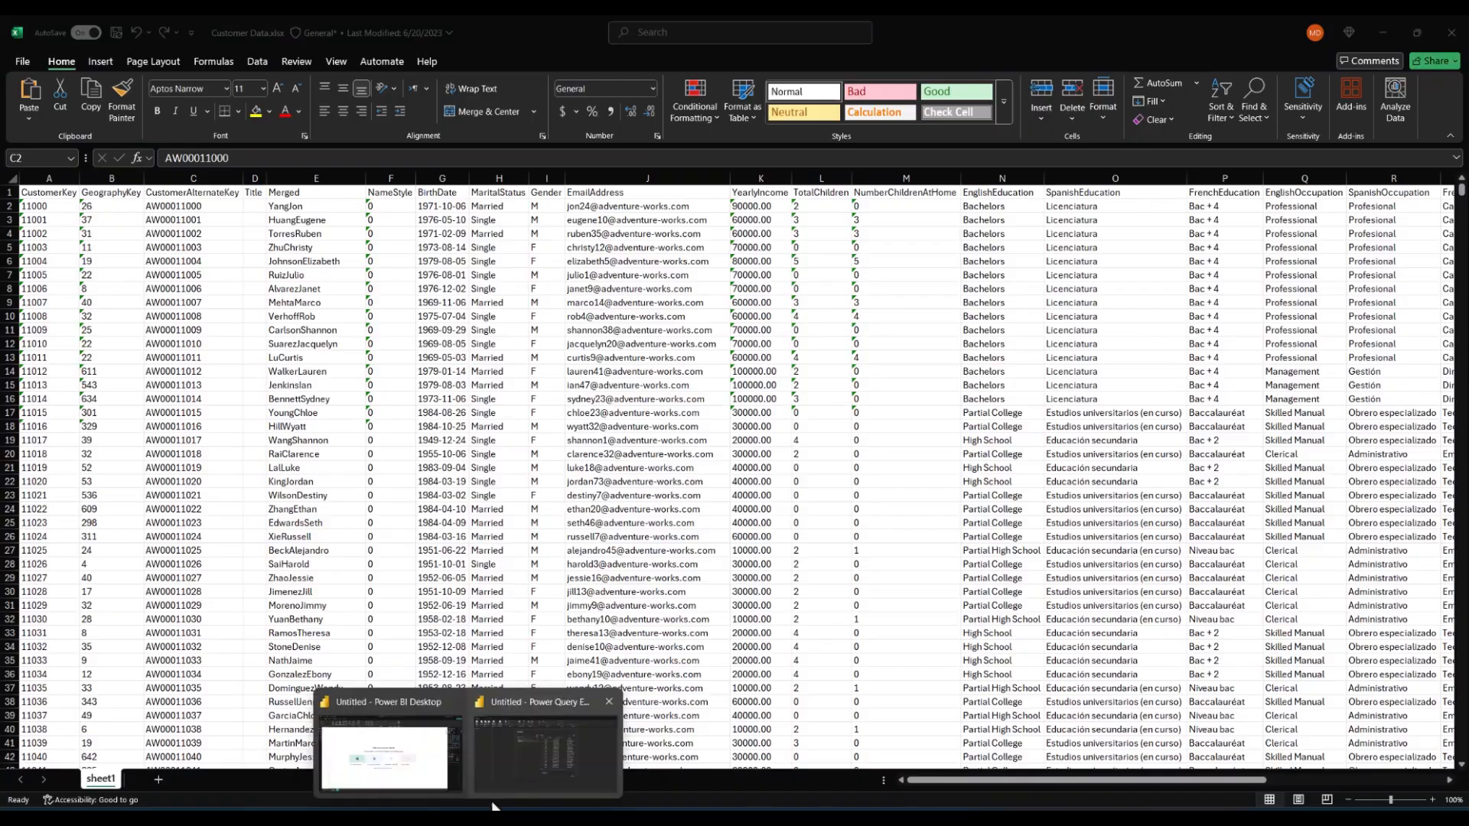
{"action": "left_click", "coordinate": [518, 767]}
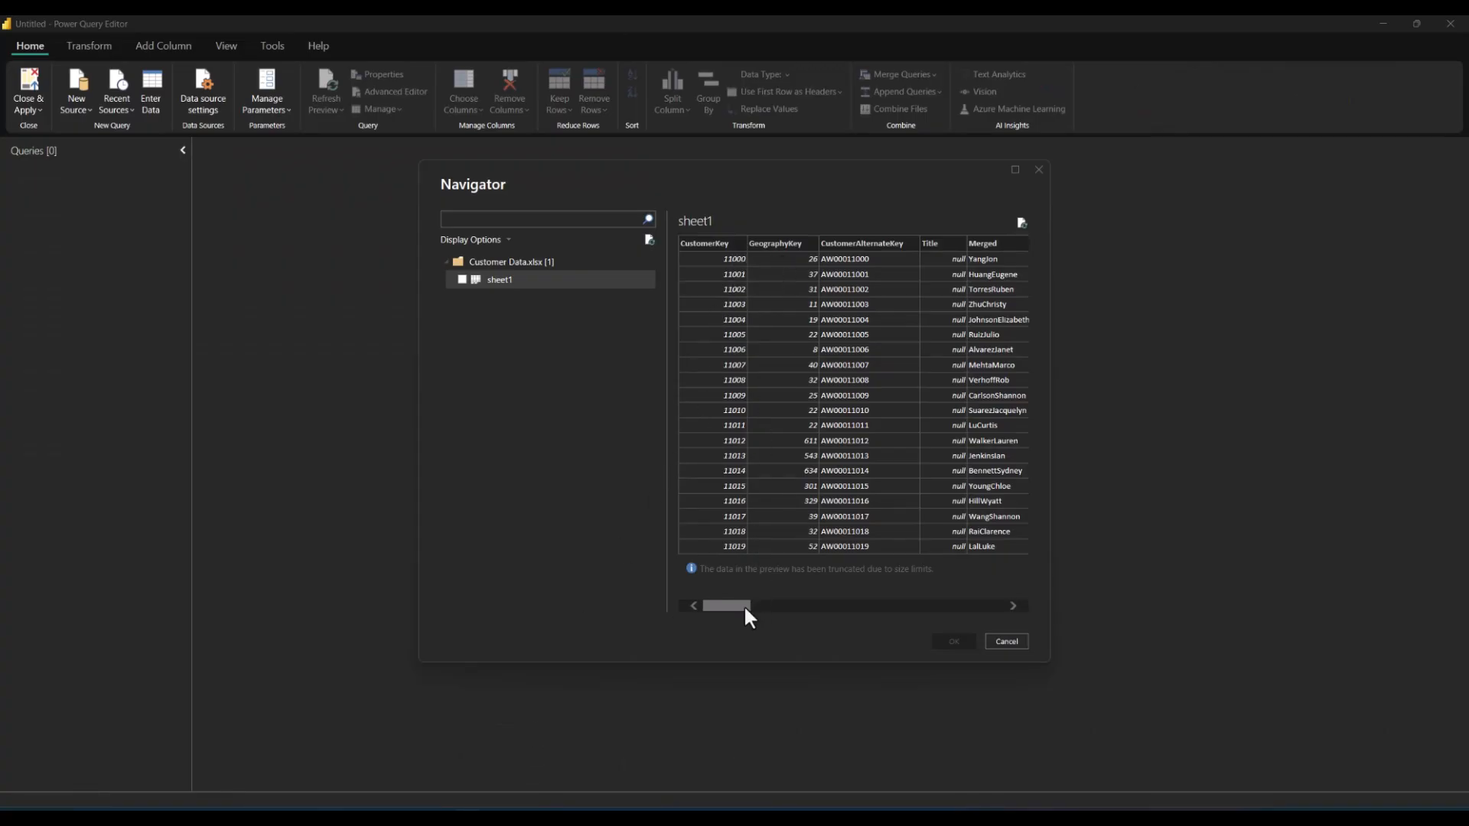
{"action": "mouse_move", "coordinate": [745, 606]}
{"action": "left_mouse_down"}
{"action": "mouse_move", "coordinate": [978, 633]}
{"action": "mouse_move", "coordinate": [1003, 613]}
{"action": "mouse_move", "coordinate": [739, 606]}
{"action": "left_mouse_up"}
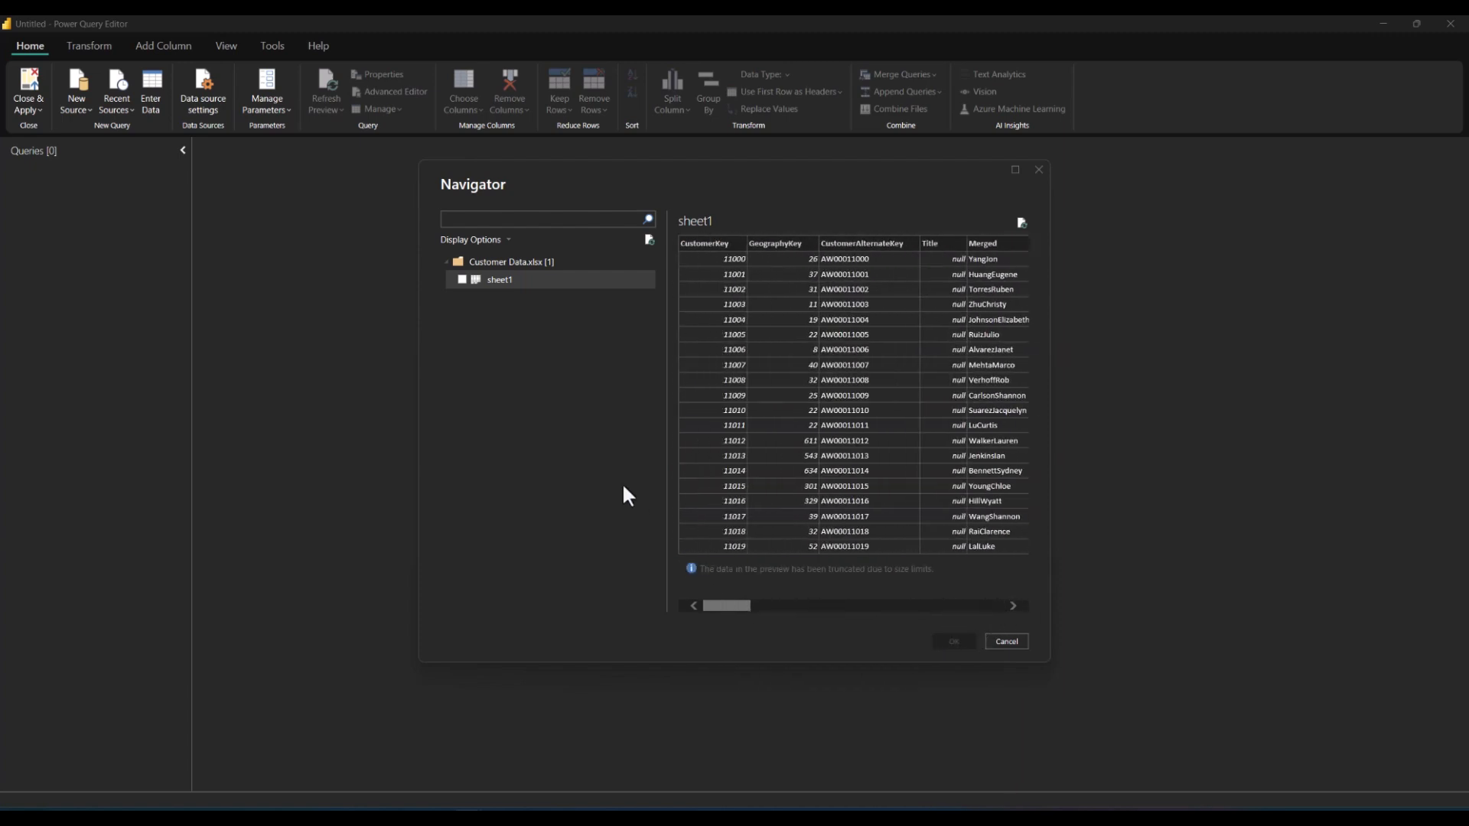
{"action": "left_click", "coordinate": [463, 280]}
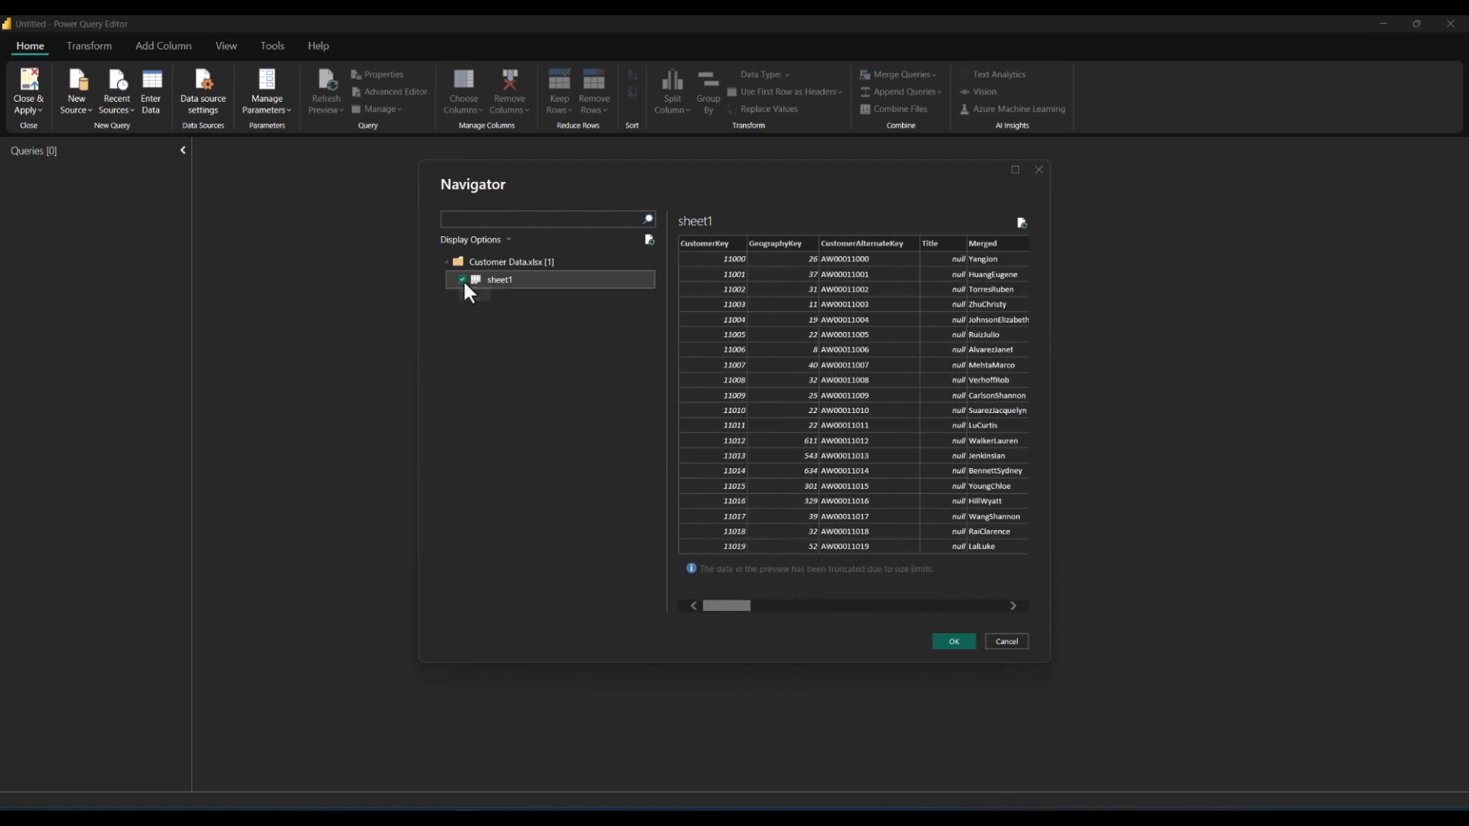
{"action": "left_click", "coordinate": [954, 641]}
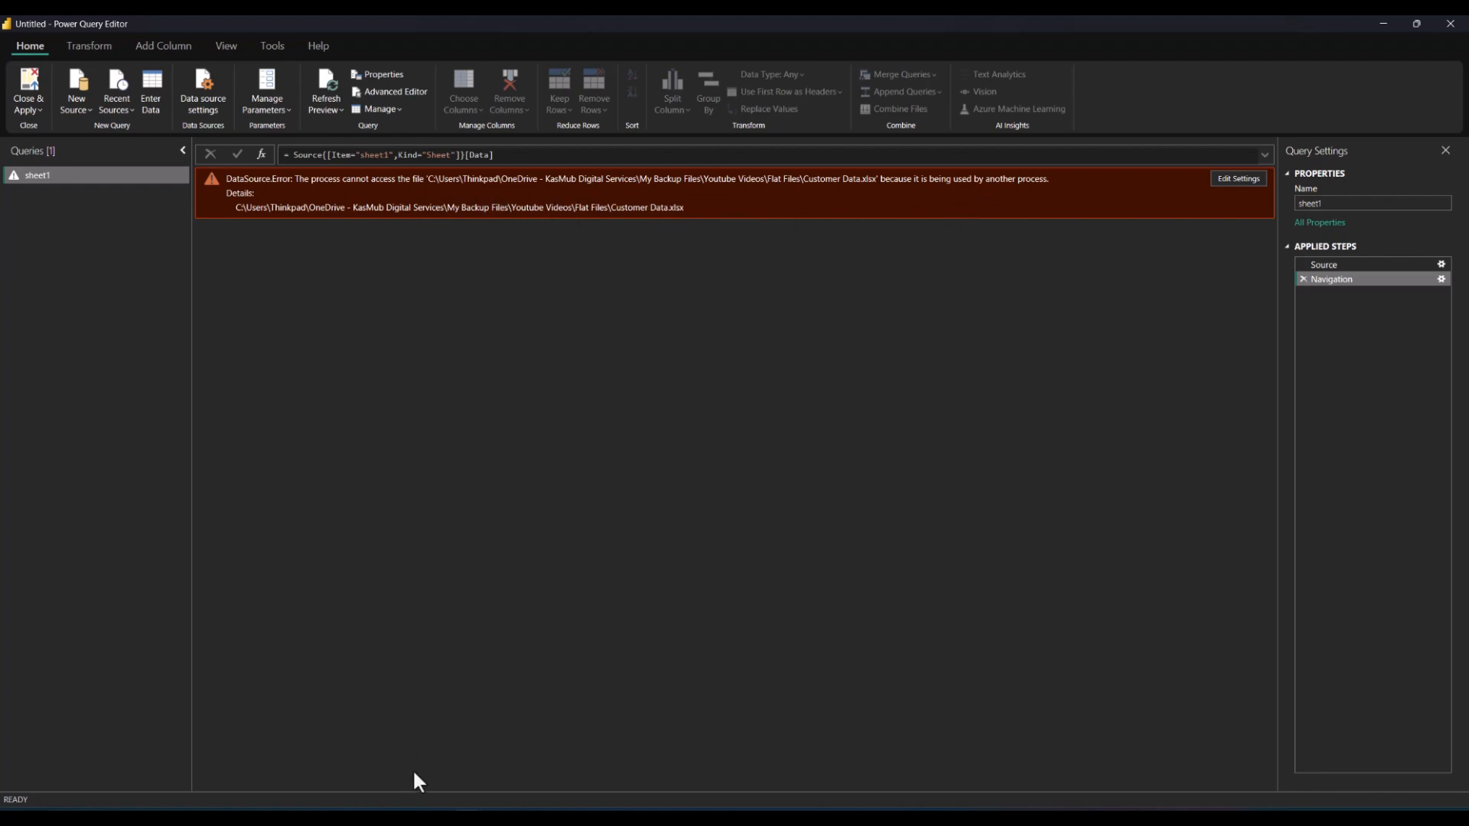
Step: Close the Customer Data workbook in Excel and refresh the query preview
{"action": "mouse_move", "coordinate": [436, 817]}
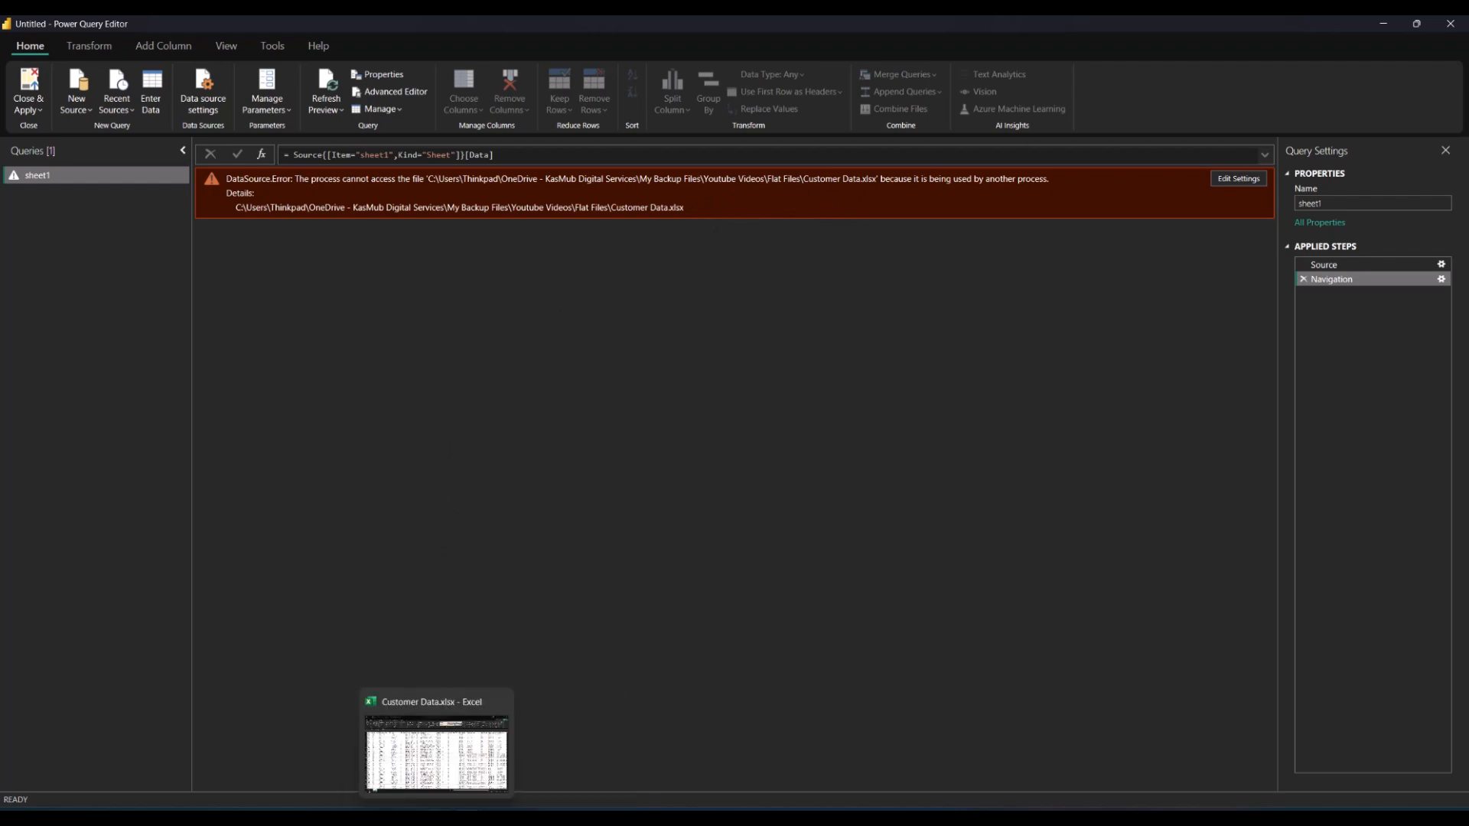
{"action": "left_click", "coordinate": [436, 754]}
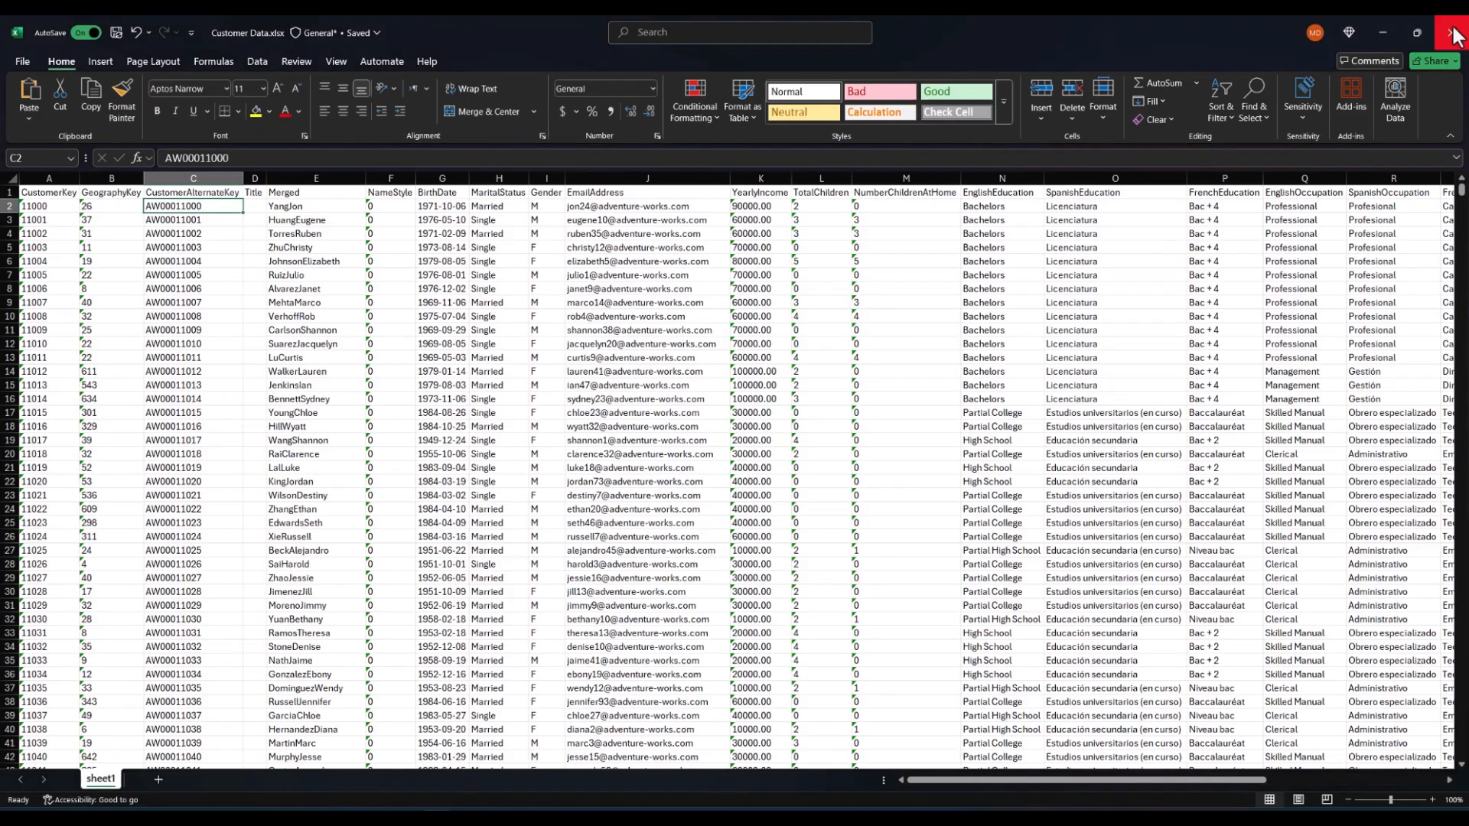
{"action": "left_click", "coordinate": [1448, 37]}
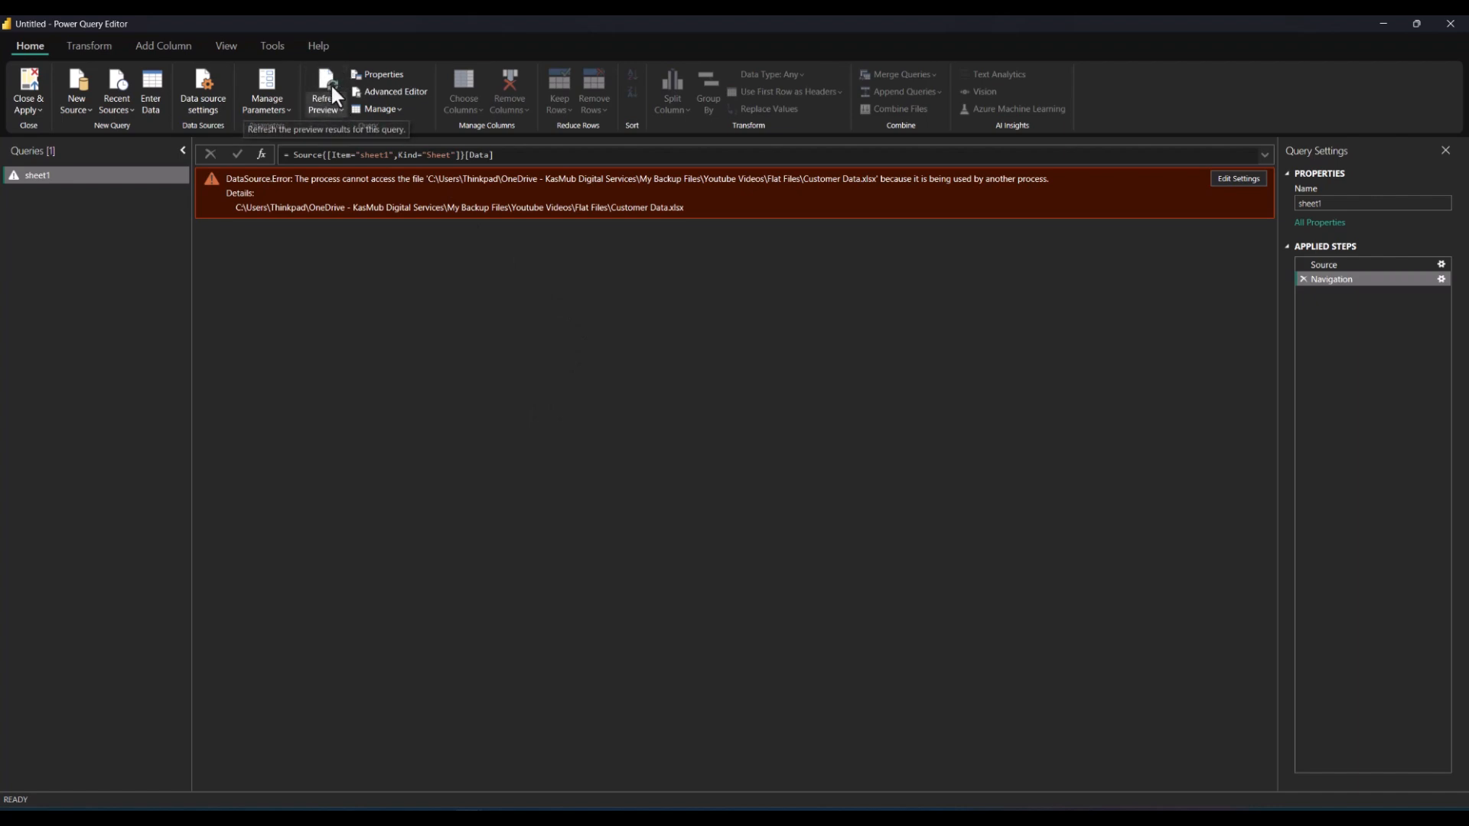
{"action": "left_click", "coordinate": [338, 78]}
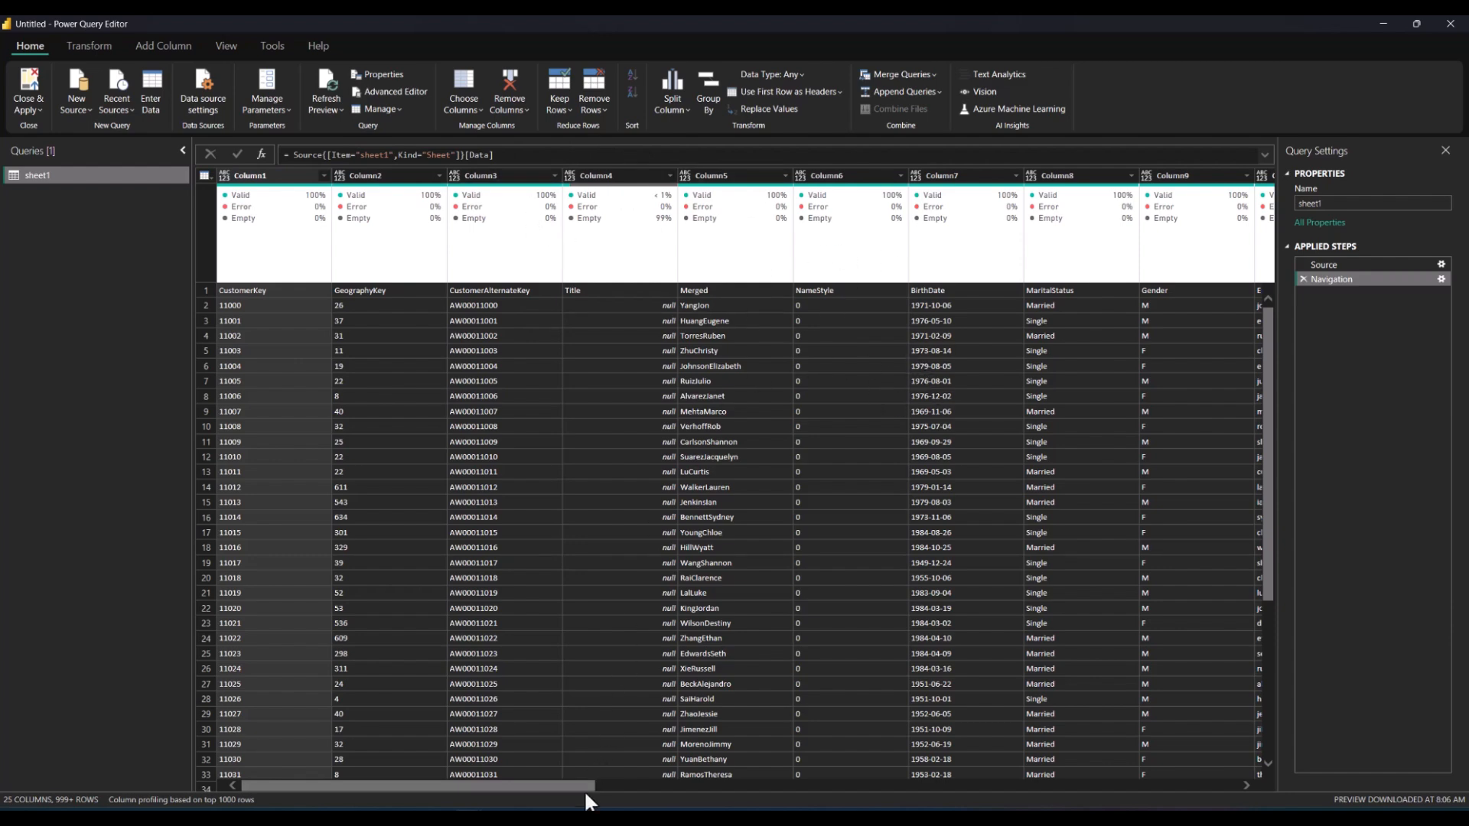
Step: Promote the first row of sheet1 to column headers
{"action": "left_click_drag", "start_coordinate": [588, 788], "coordinate": [348, 683]}
{"action": "left_click", "coordinate": [202, 177]}
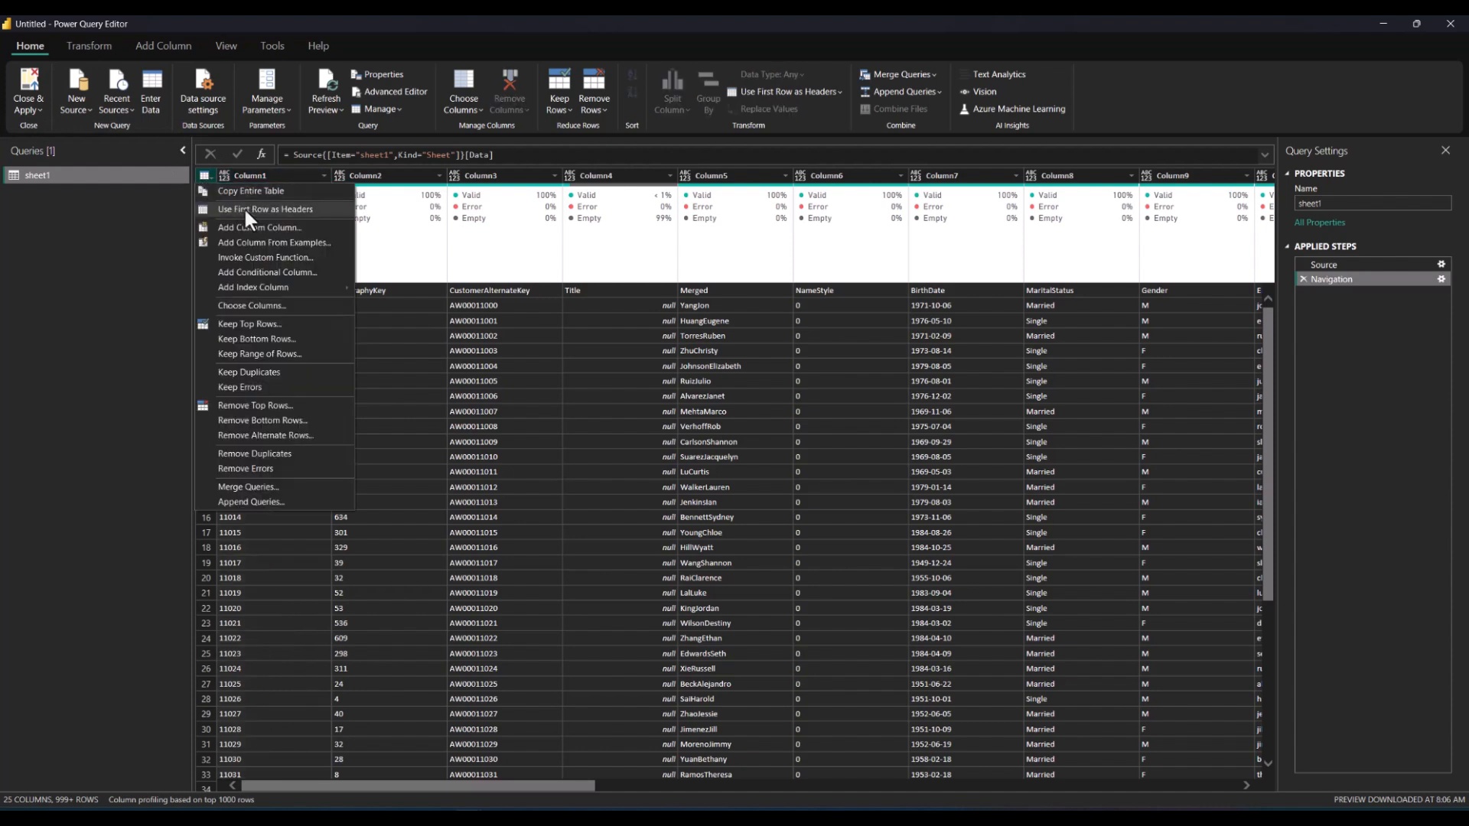
{"action": "left_click", "coordinate": [247, 210]}
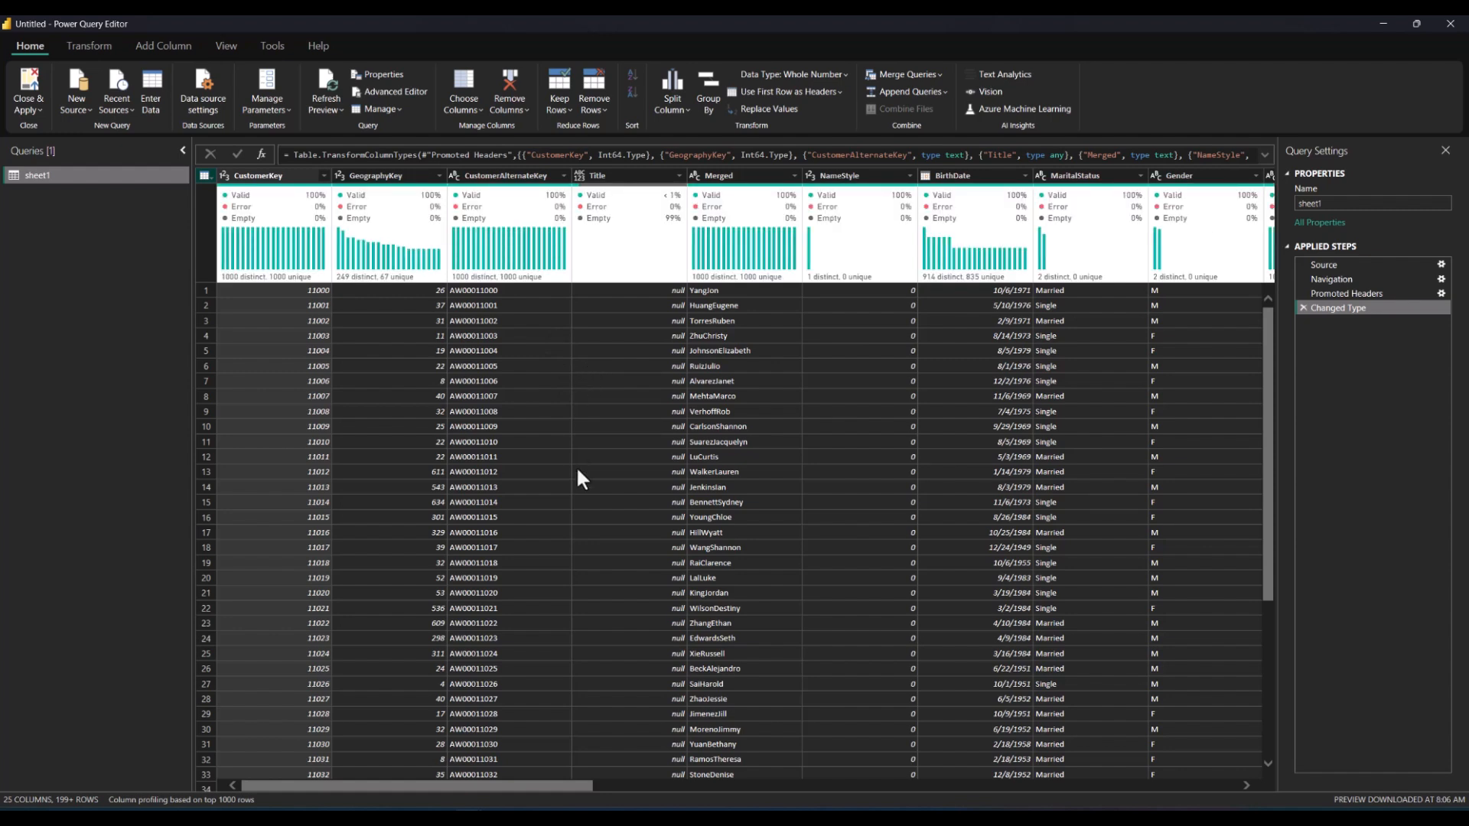
{"action": "left_click_drag", "start_coordinate": [548, 788], "coordinate": [216, 701]}
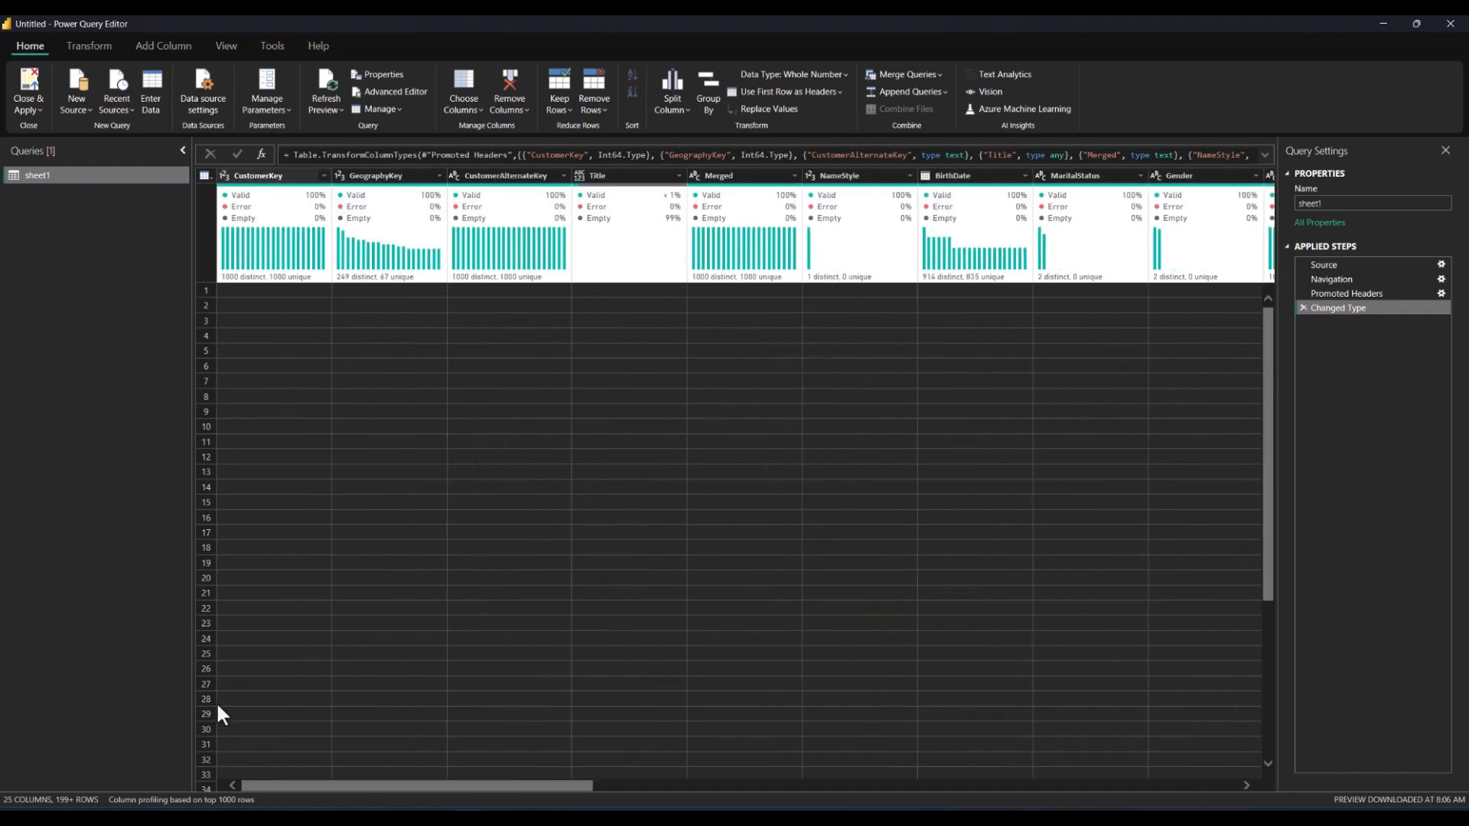